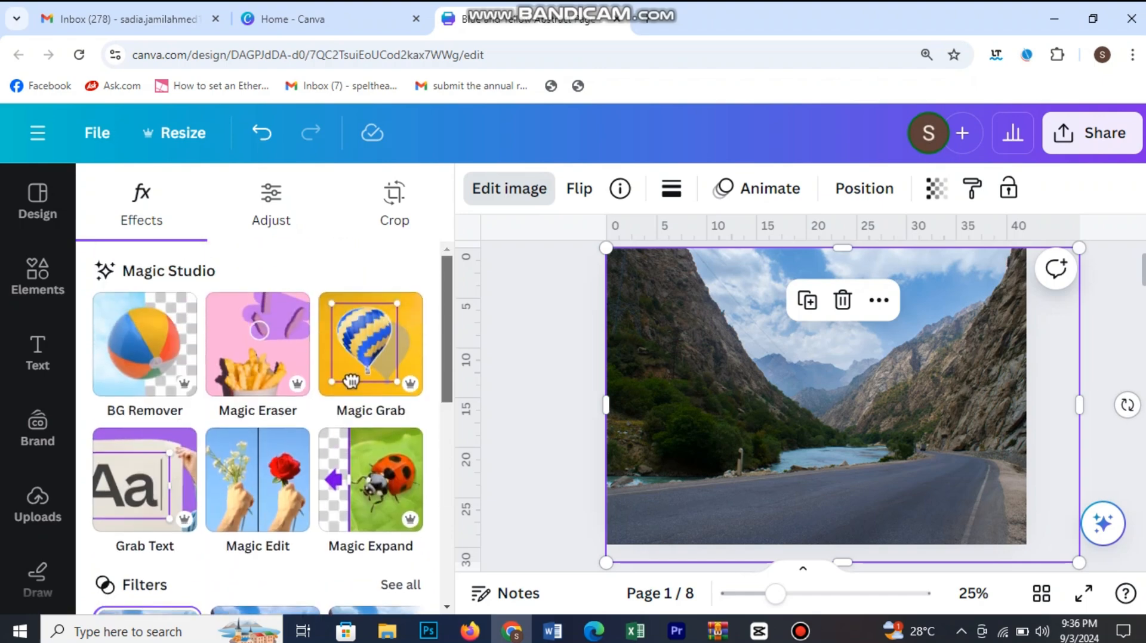
Adjust the mountain road background photo, setting its temperature to 2 and brightness to -100.
left_click(271, 206)
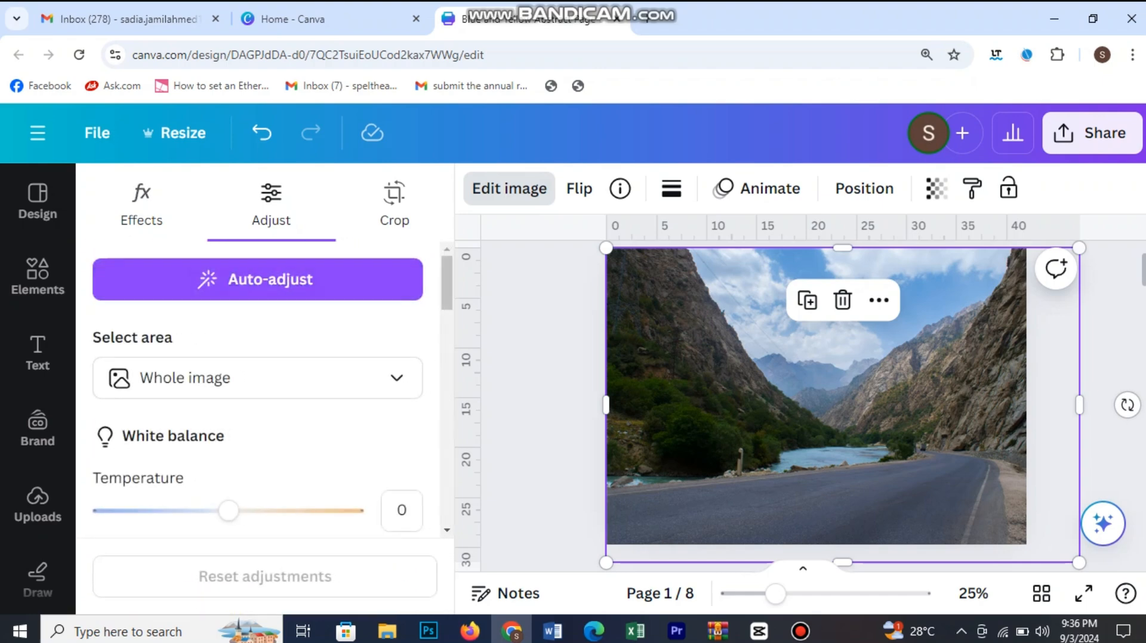
scroll(262, 388, "down", 5)
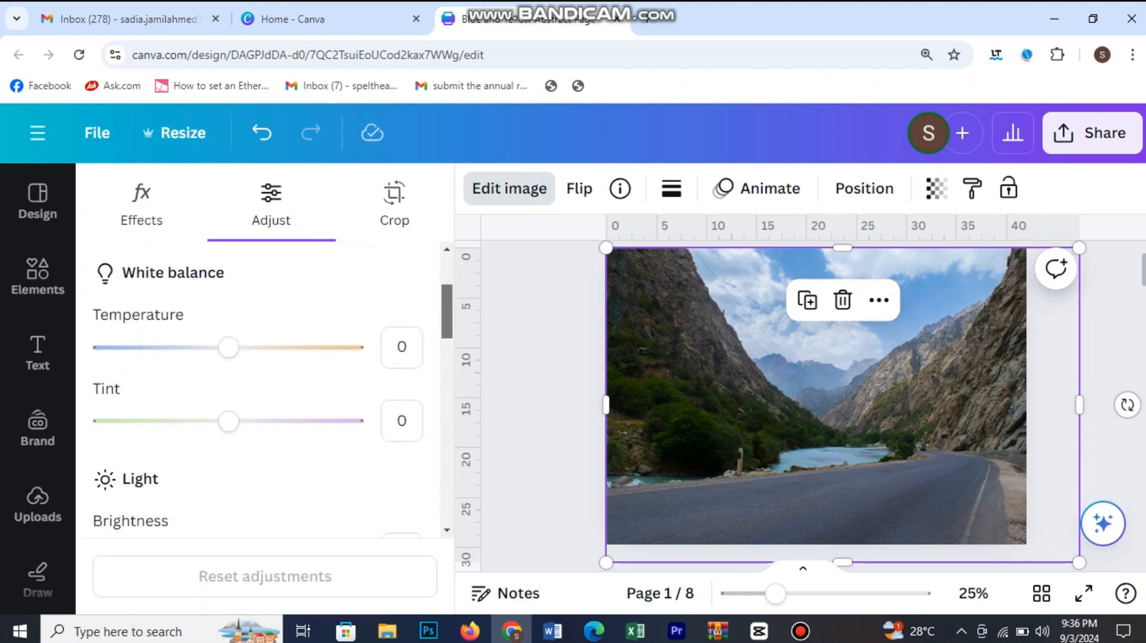
scroll(263, 388, "up", 3)
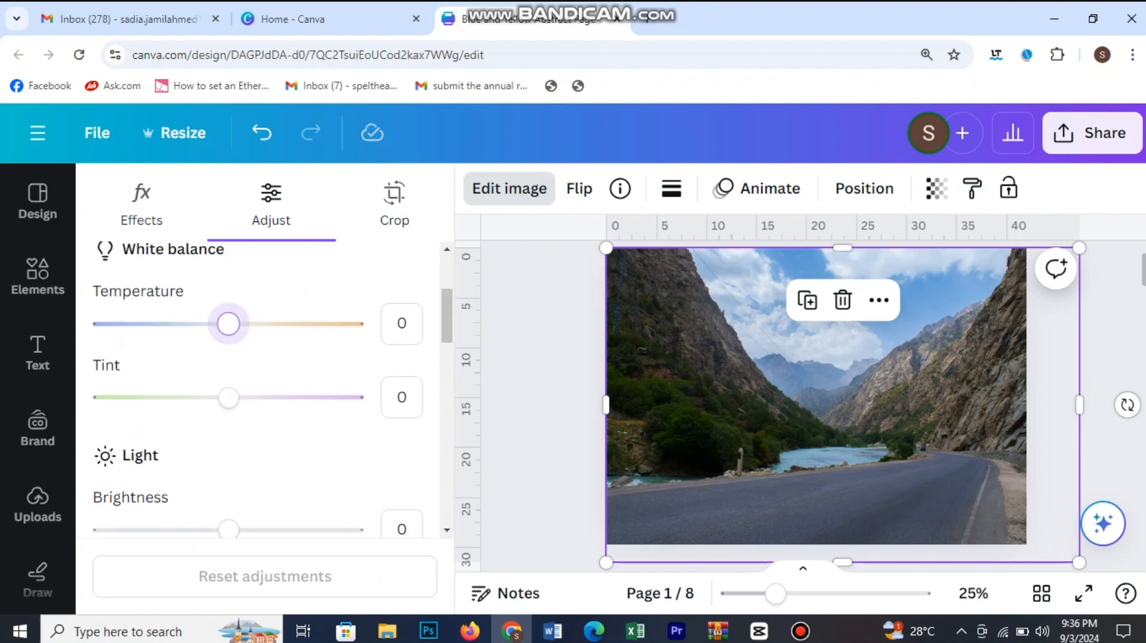
mouse_move(228, 324)
left_mouse_down()
mouse_move(351, 324)
mouse_move(133, 324)
mouse_move(250, 324)
mouse_move(230, 324)
left_mouse_up()
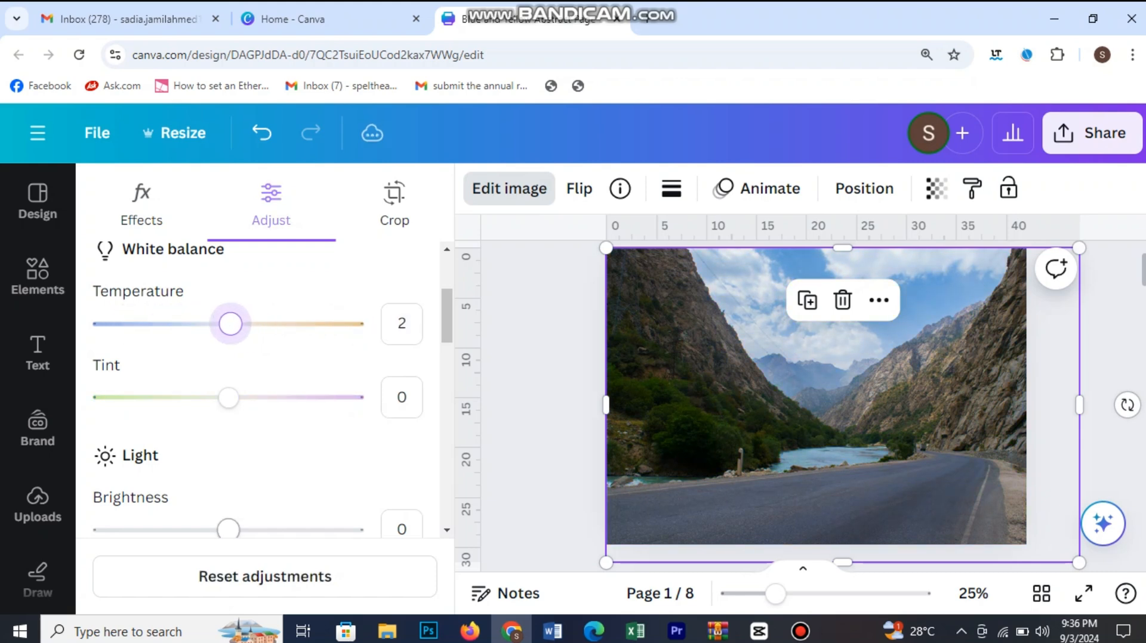
left_click_drag(228, 529, 102, 529)
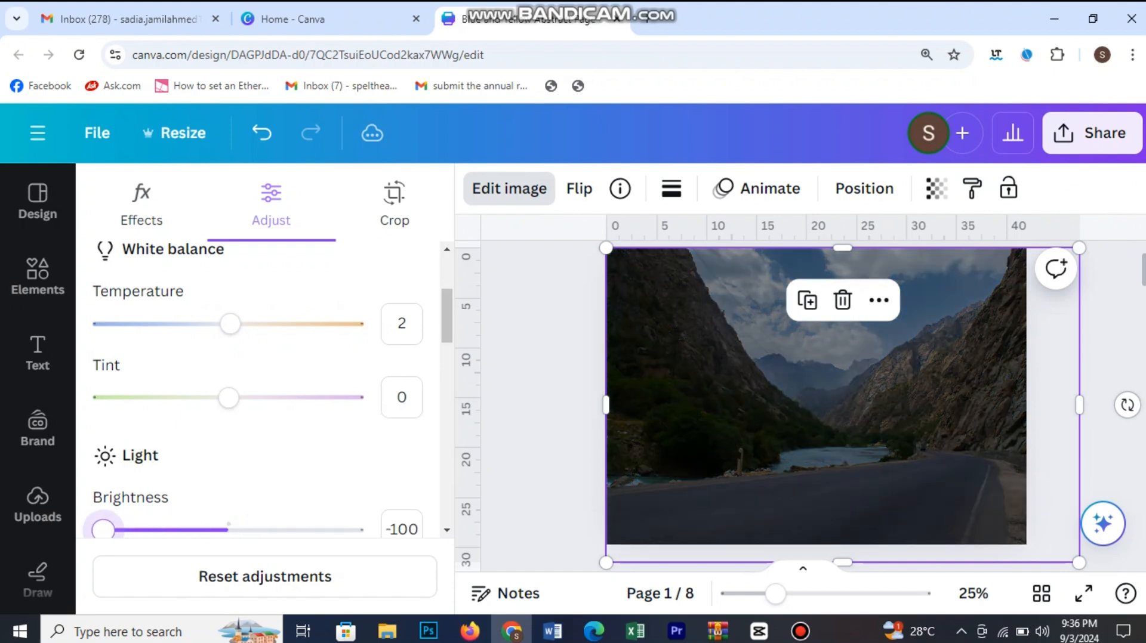
Set the background photo's blacks to 30 and its saturation to -28.
scroll(226, 418, "down", 5)
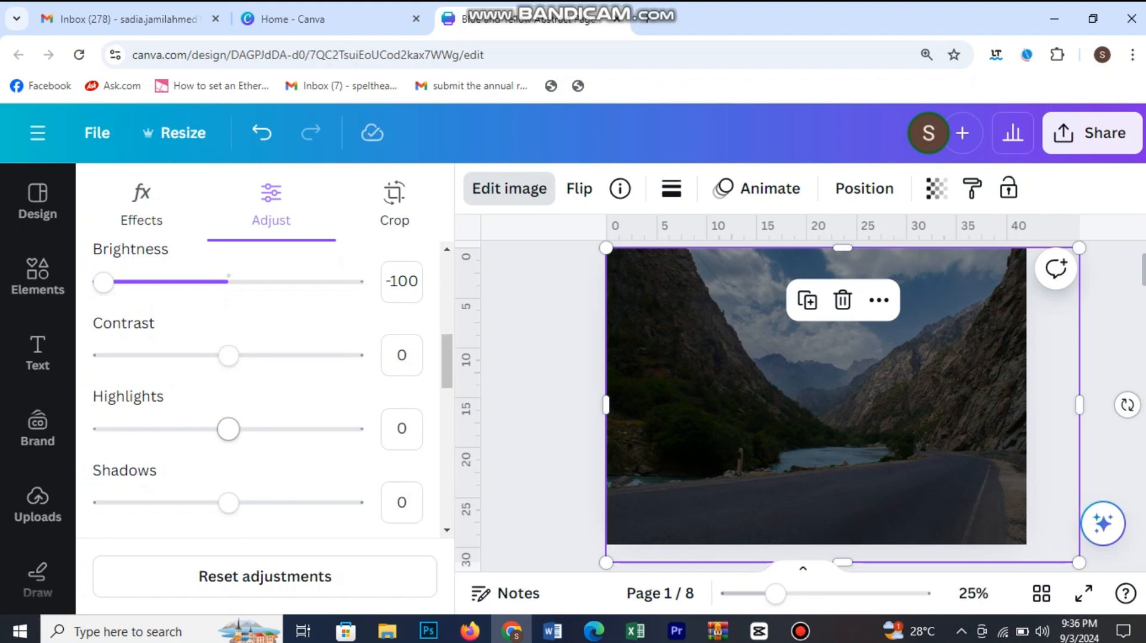
mouse_move(228, 429)
left_mouse_down()
mouse_move(121, 429)
mouse_move(241, 429)
mouse_move(230, 429)
left_mouse_up()
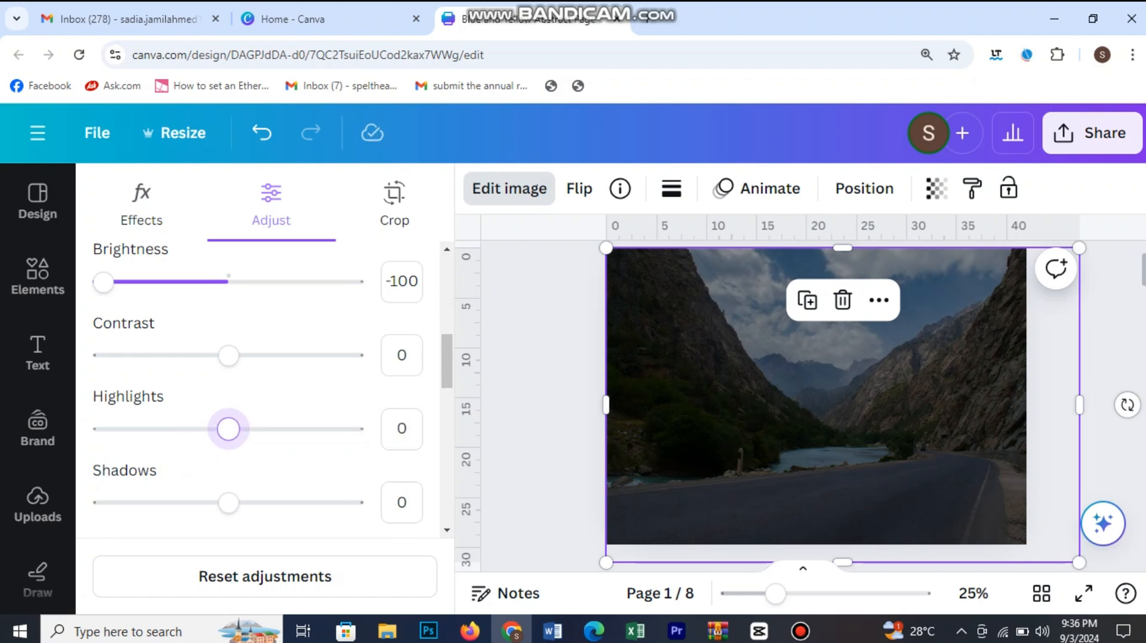
scroll(228, 429, "down", 3)
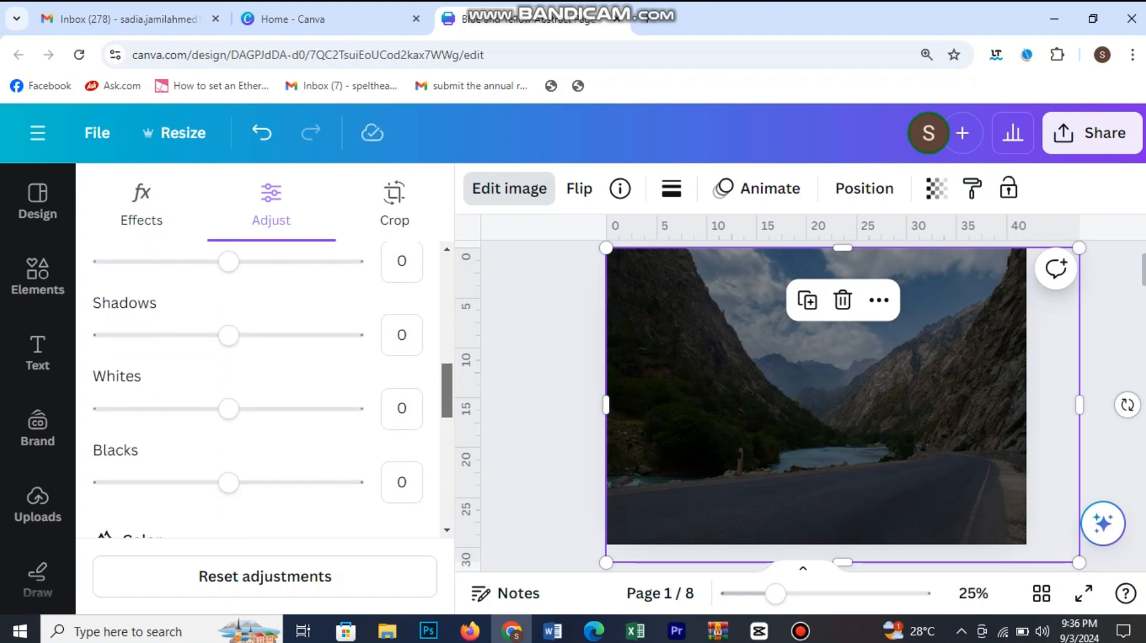
left_click_drag(446, 395, 447, 399)
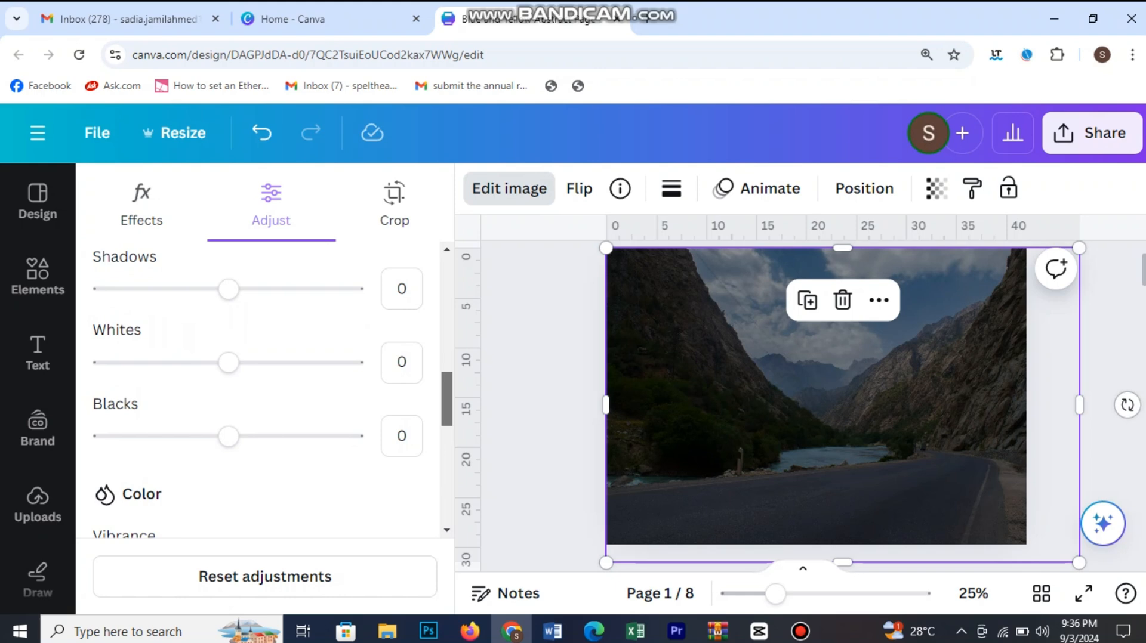
left_click_drag(228, 436, 265, 436)
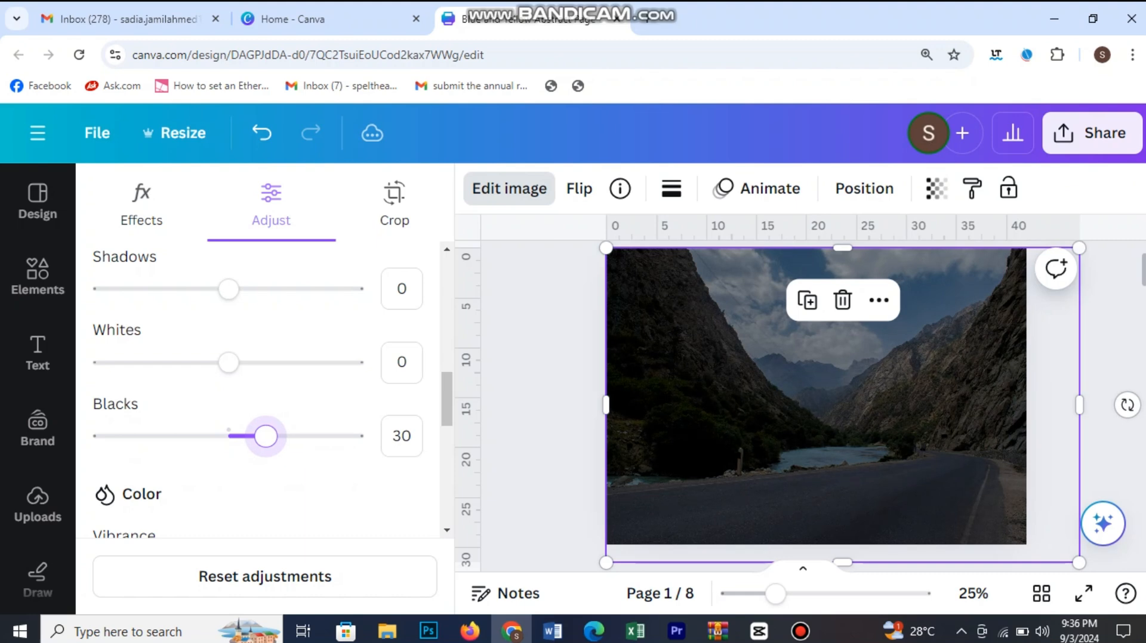
scroll(265, 436, "down", 4)
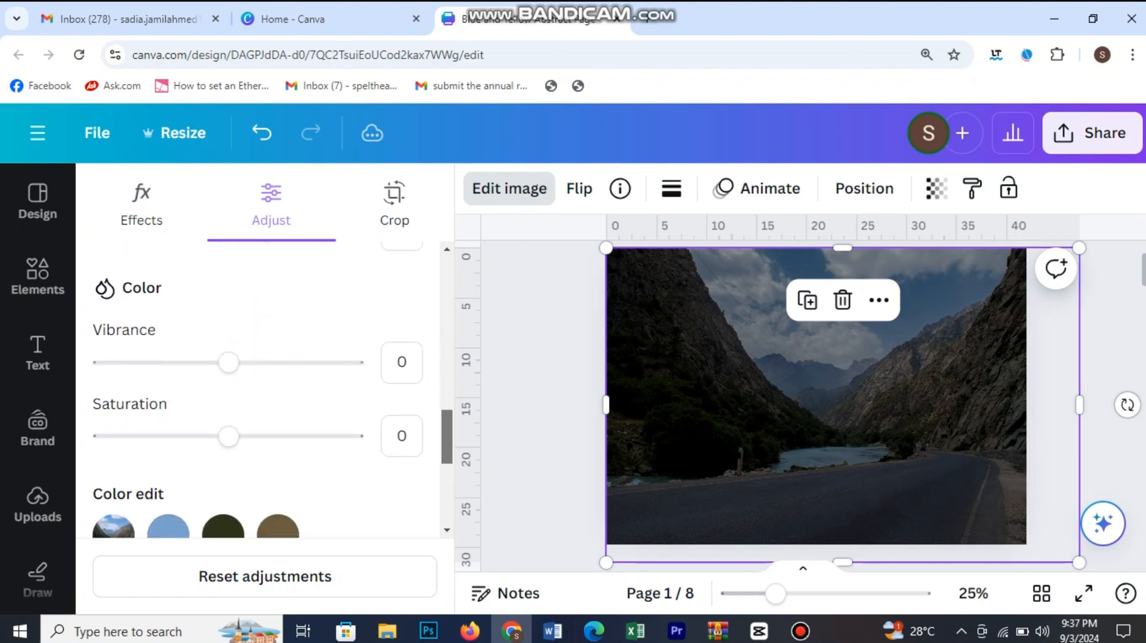
left_click_drag(228, 437, 102, 437)
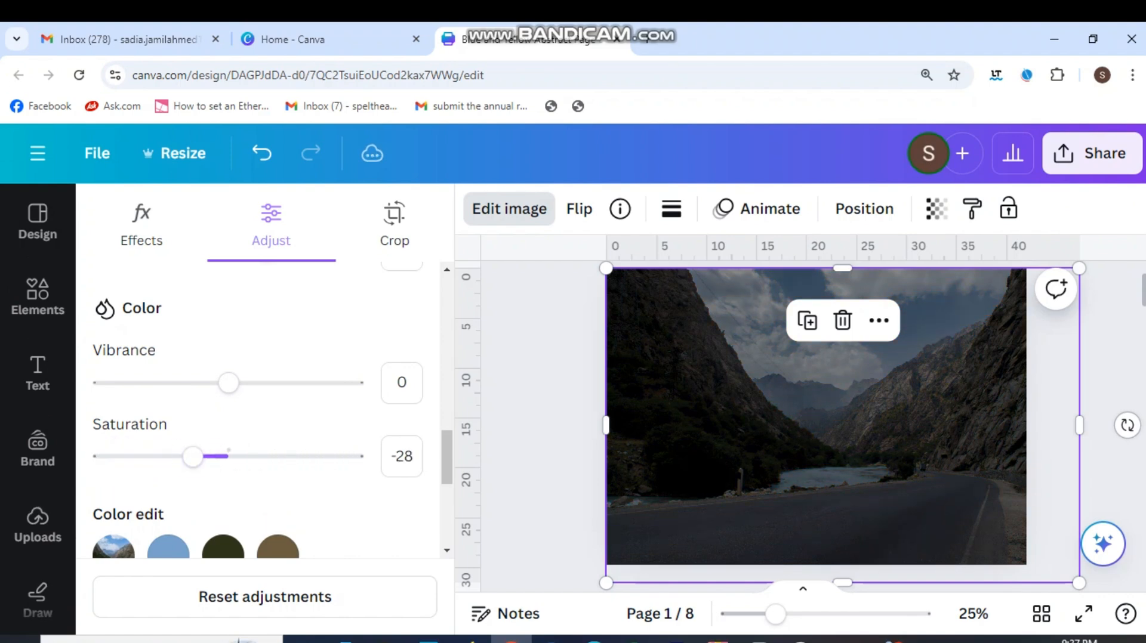
Add a circular frame from the Frames elements to page 1.
left_click(38, 276)
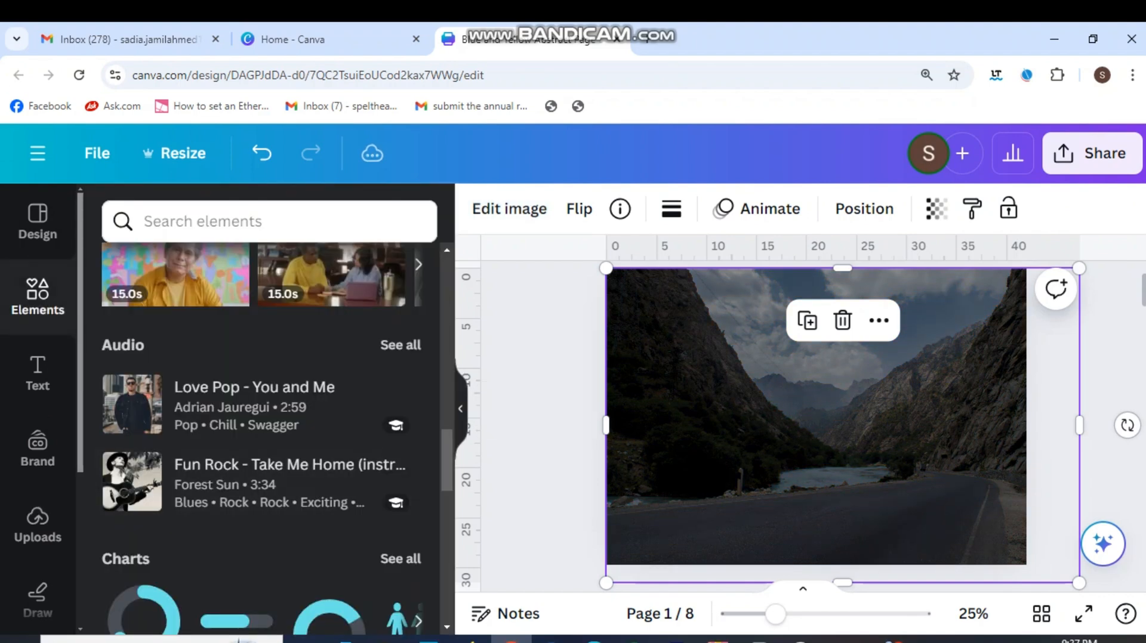
scroll(268, 439, "down", 6)
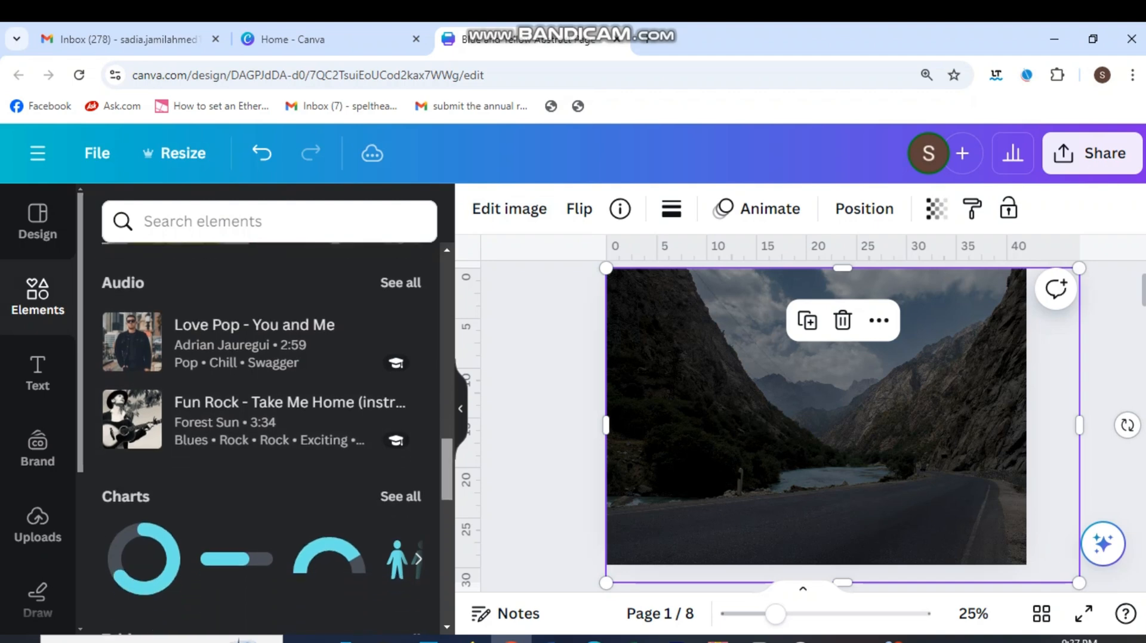
scroll(263, 438, "down", 1)
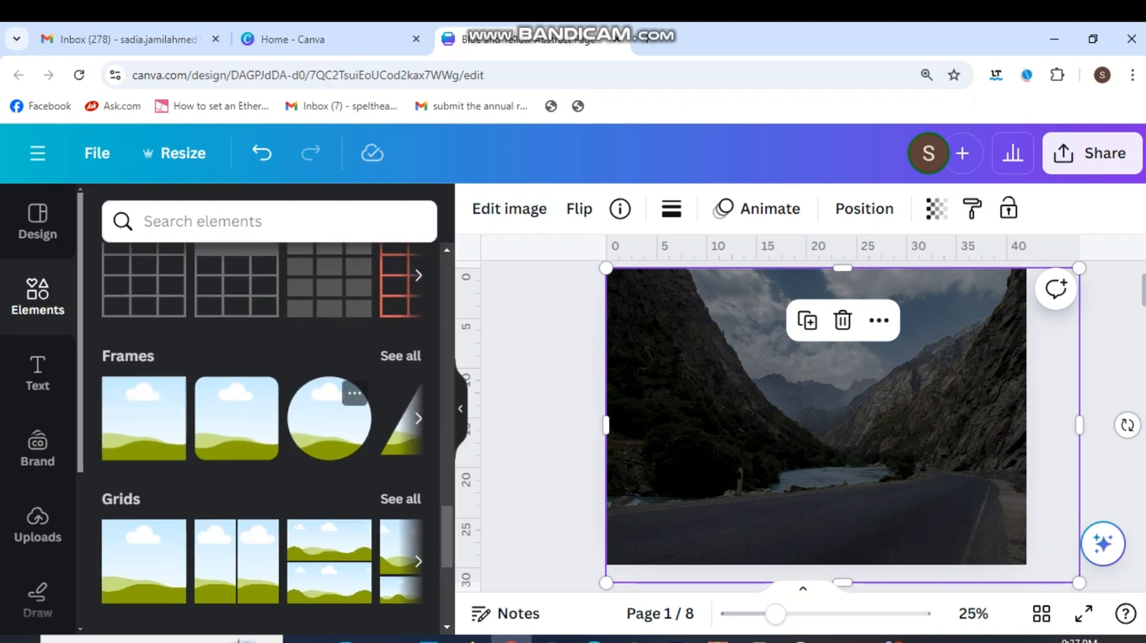
left_click(328, 417)
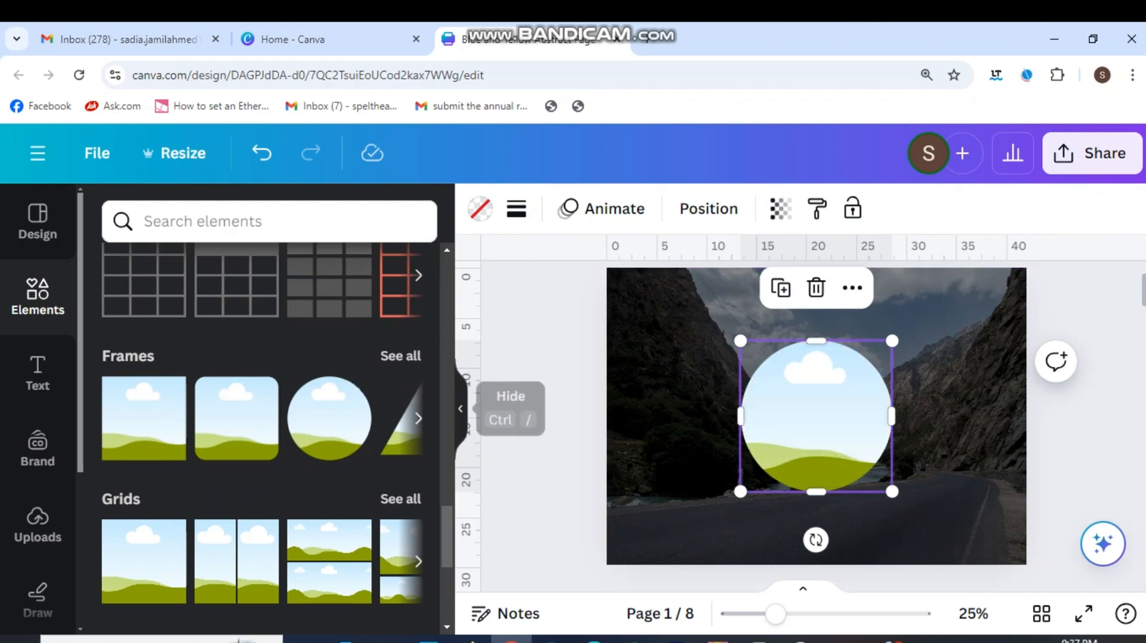
Enlarge the circular frame to about 21 ruler units across and centre it on the page.
left_click(460, 409)
left_click_drag(550, 491, 517, 525)
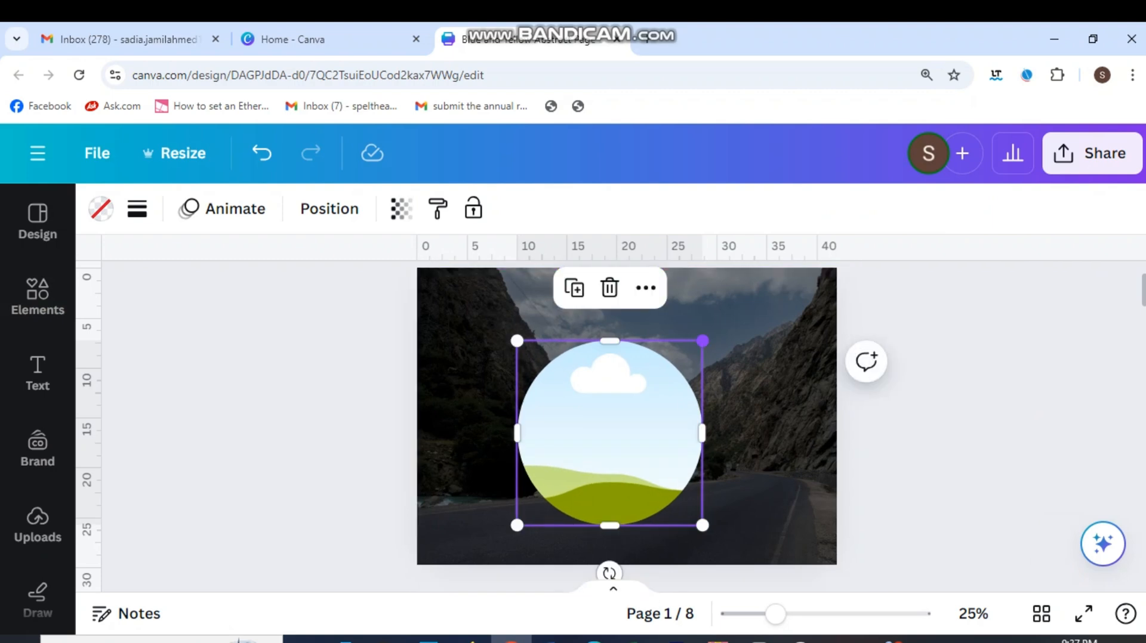
left_click_drag(703, 341, 730, 313)
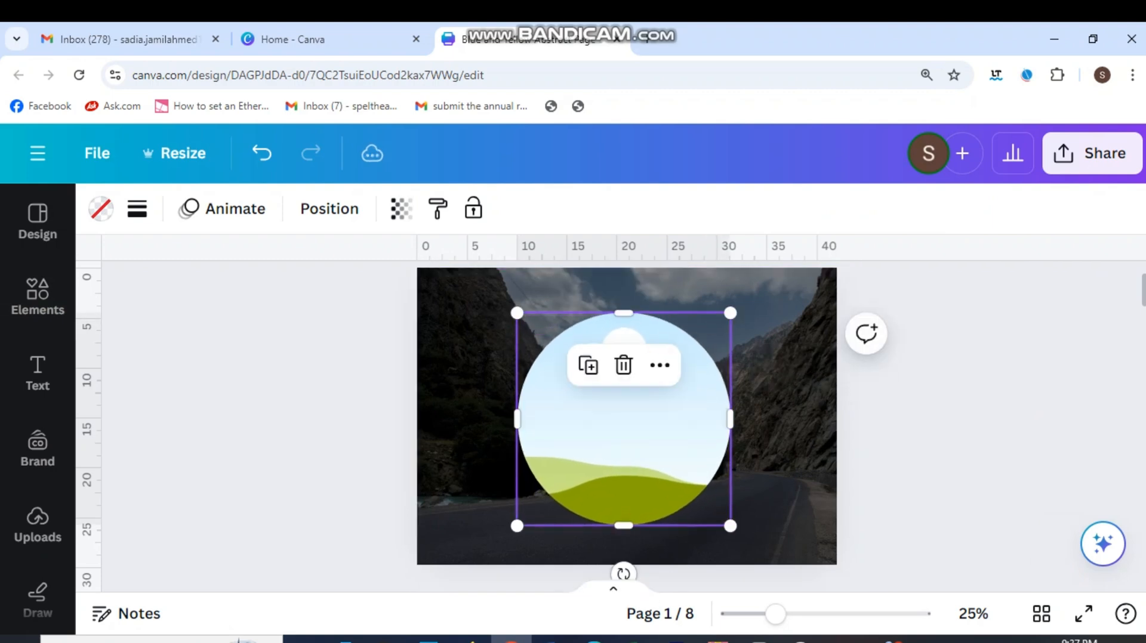
mouse_move(624, 419)
left_mouse_down()
mouse_move(627, 403)
mouse_move(627, 416)
left_mouse_up()
left_click(946, 418)
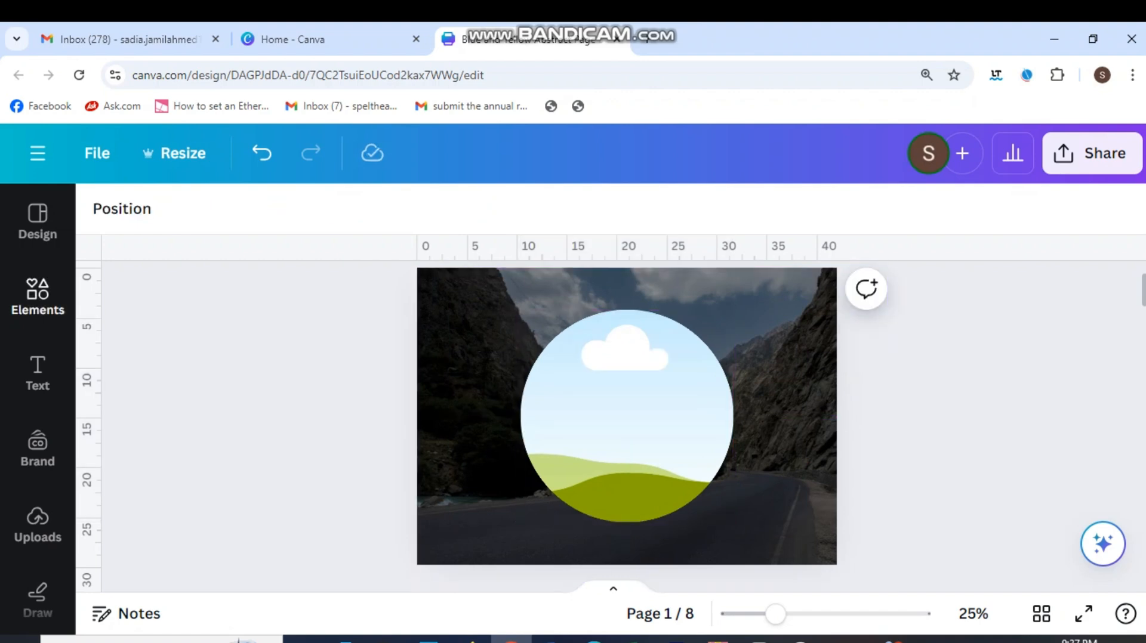
Insert the recently used mountain road photo and place it inside the circular frame.
left_click(37, 296)
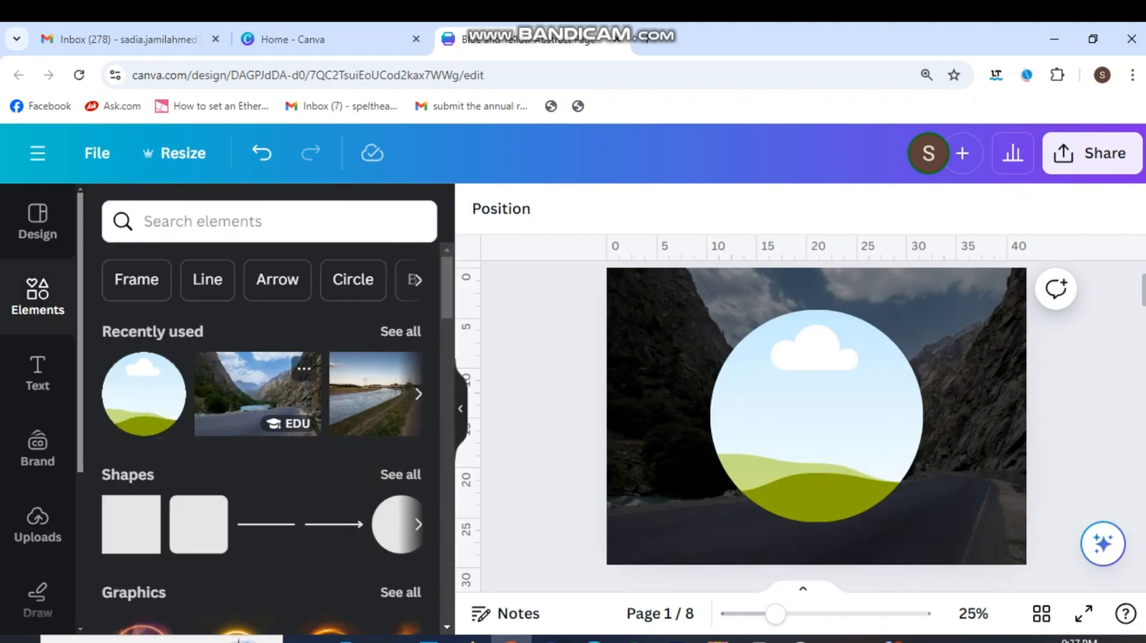
left_click(257, 391)
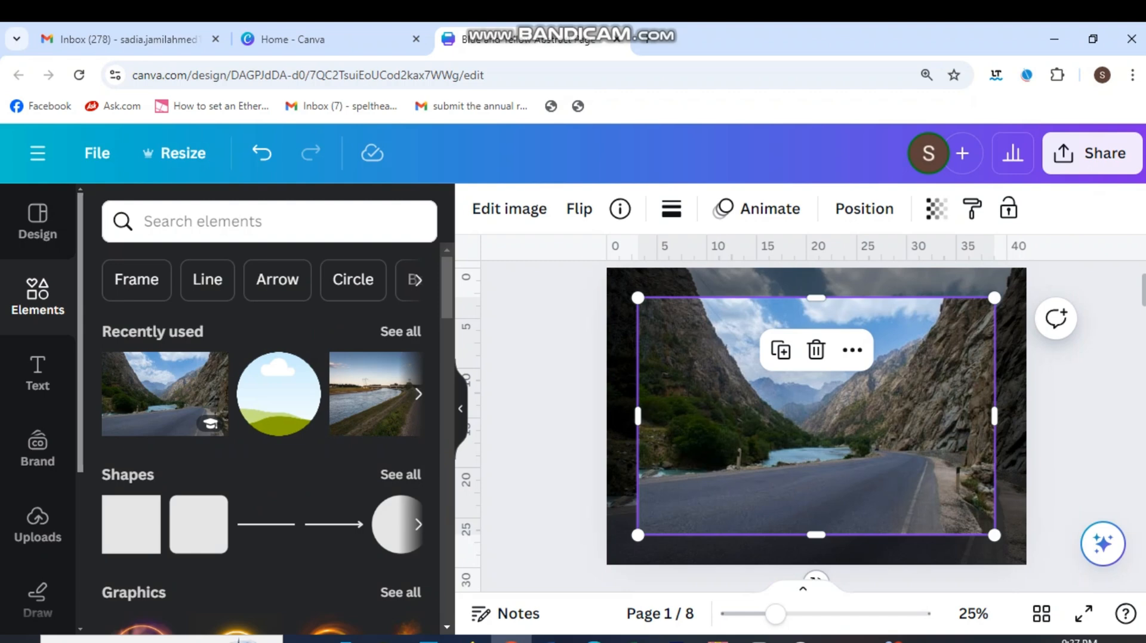
left_click_drag(816, 418, 867, 380)
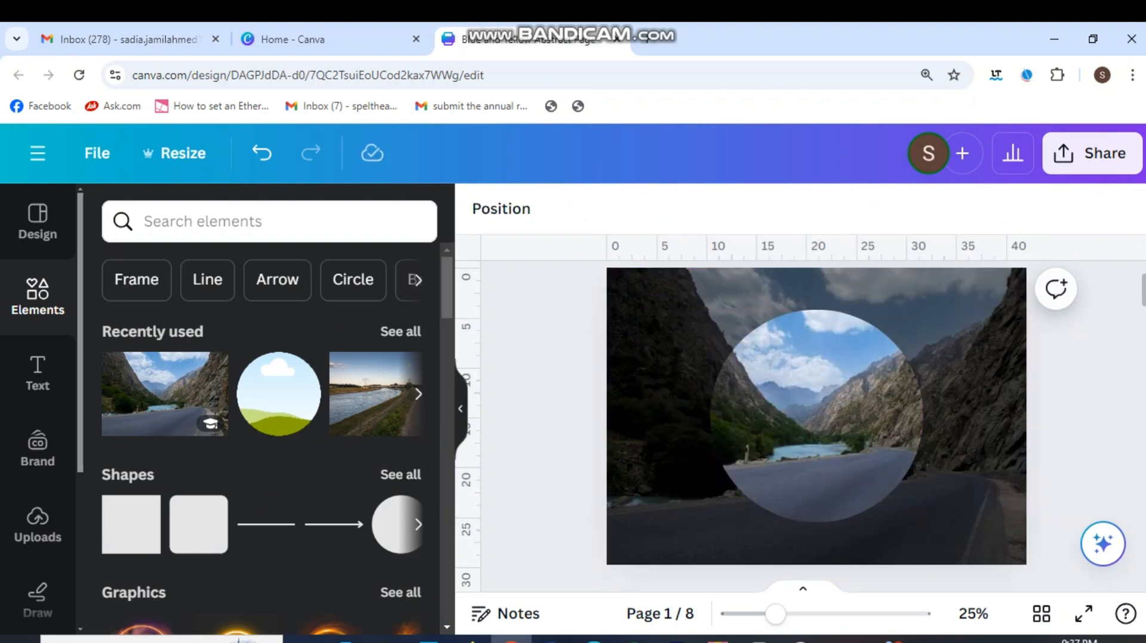
Enlarge the photo-filled circular frame to about 25 ruler units across, extending it towards the page's lower-left and upper-right.
left_click(816, 416)
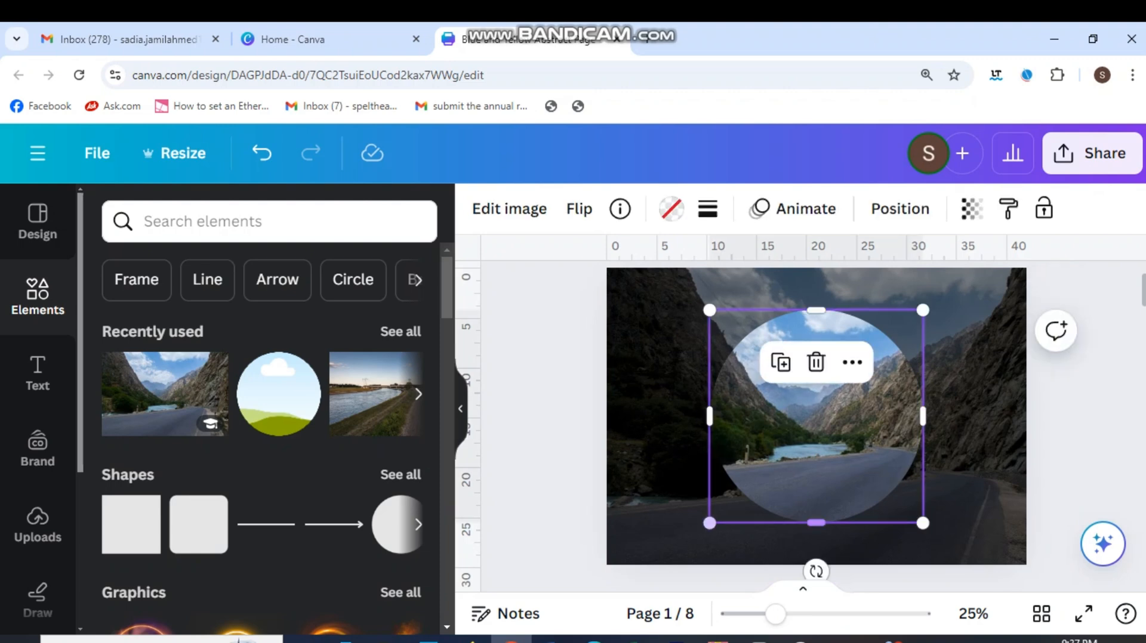
left_click_drag(709, 523, 682, 549)
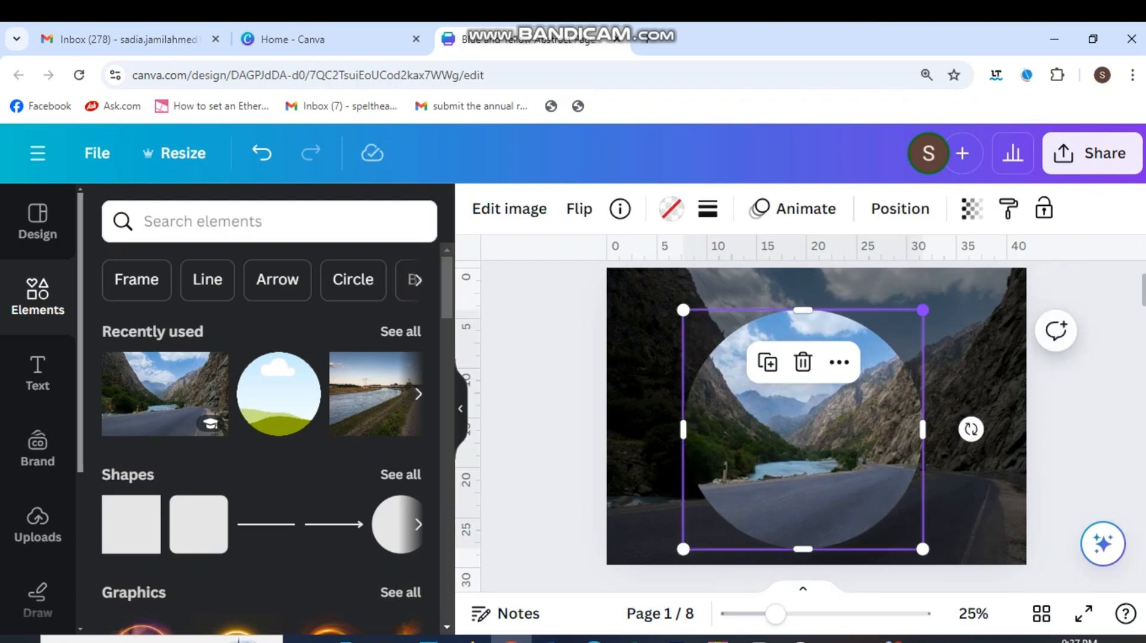
left_click_drag(923, 310, 935, 297)
Set the darkened background photo's contrast to 37 in its image adjustments.
left_click(979, 346)
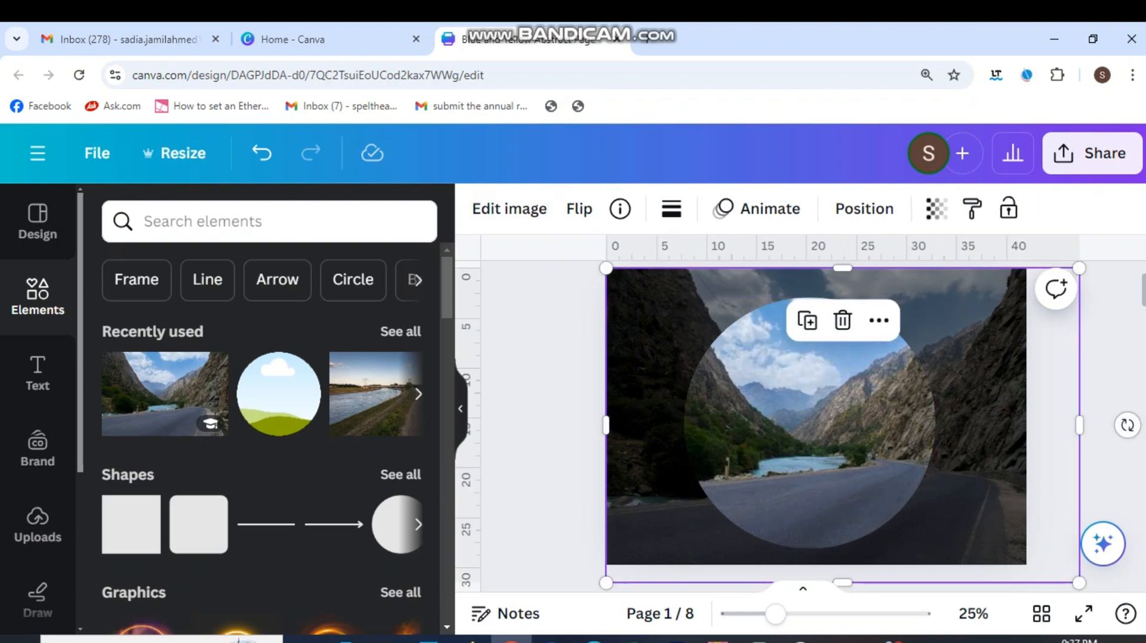
left_click(460, 409)
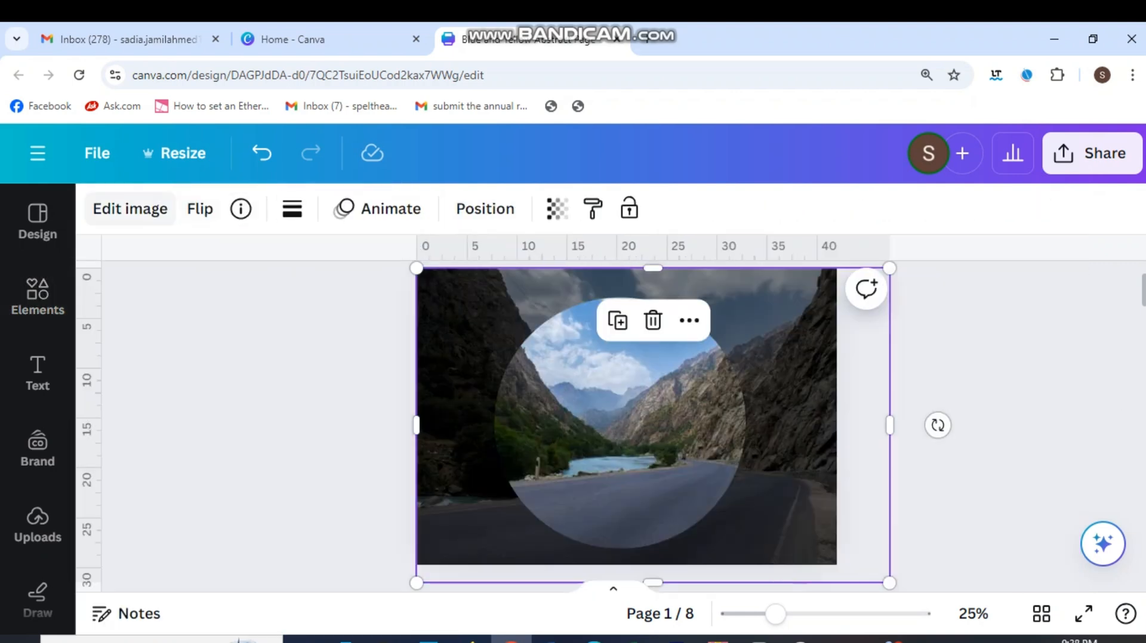
left_click(130, 209)
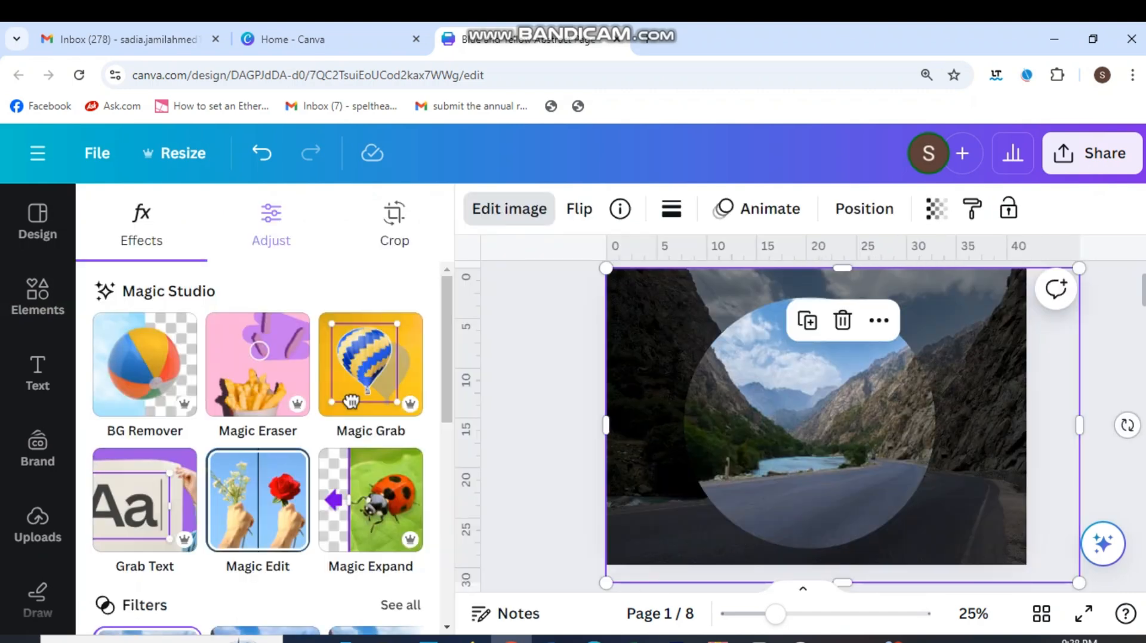
left_click(271, 221)
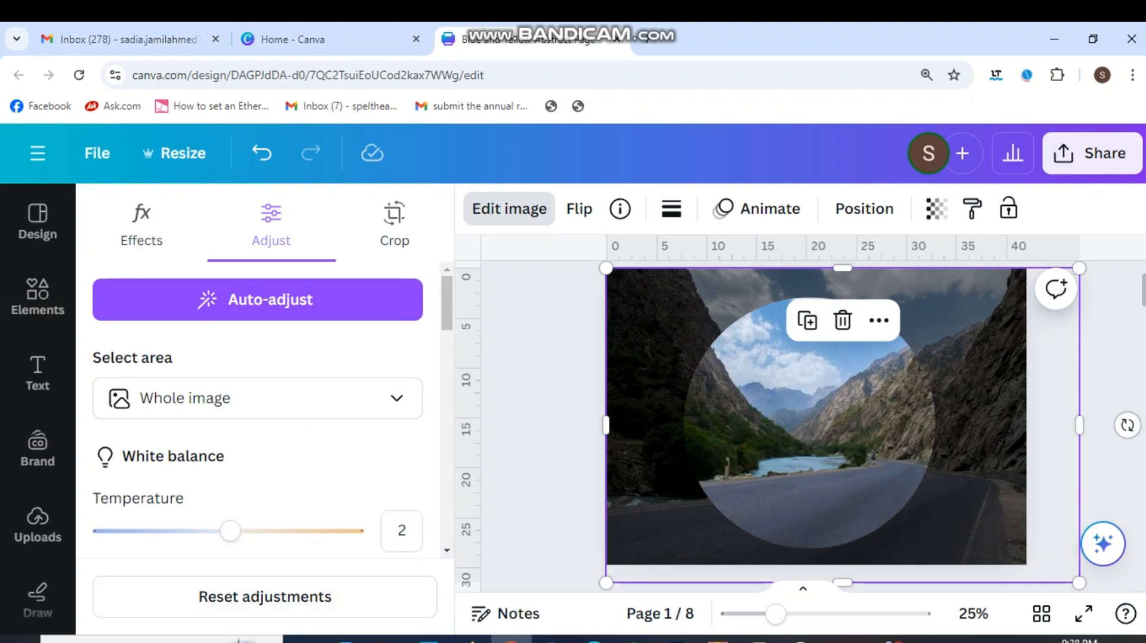
scroll(266, 409, "down", 5)
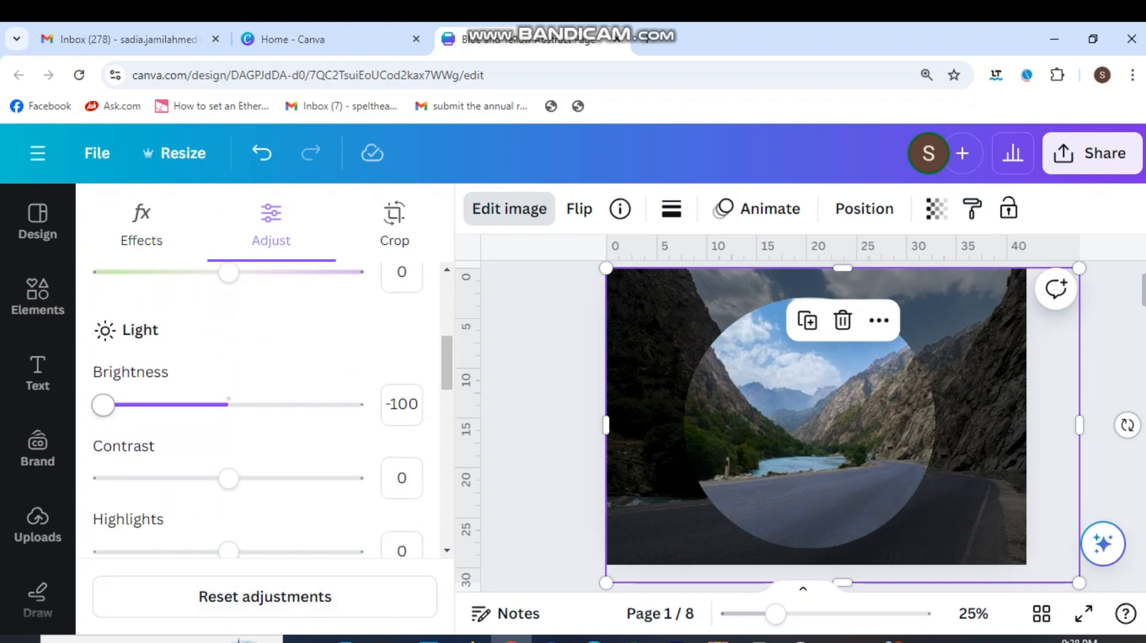
mouse_move(103, 404)
left_mouse_down()
mouse_move(273, 404)
mouse_move(103, 404)
left_mouse_up()
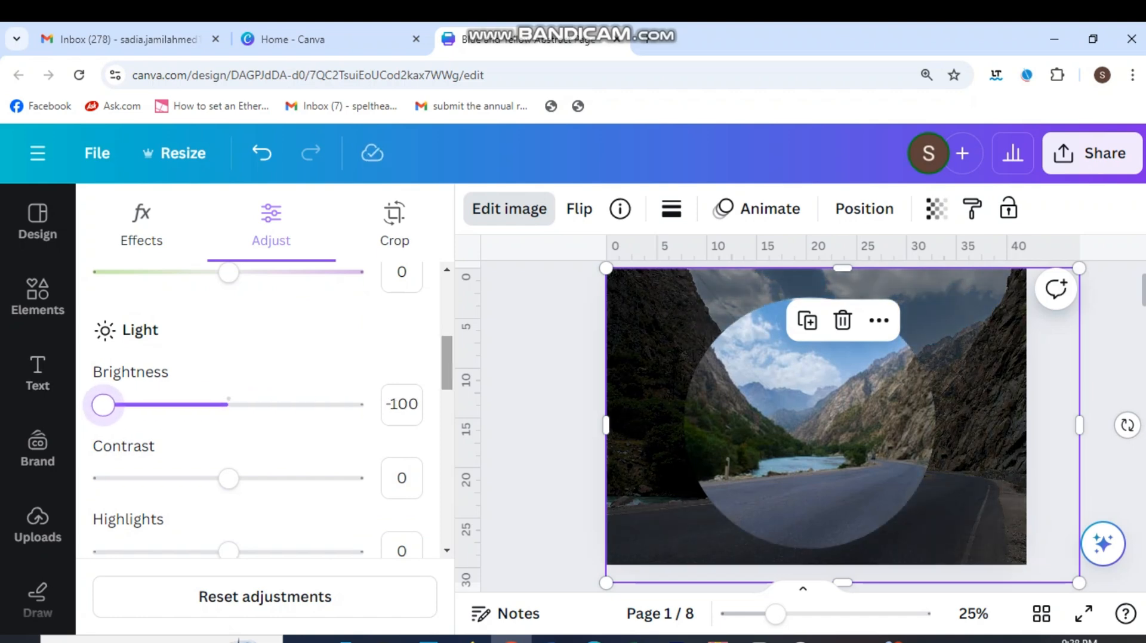
scroll(266, 412, "down", 2)
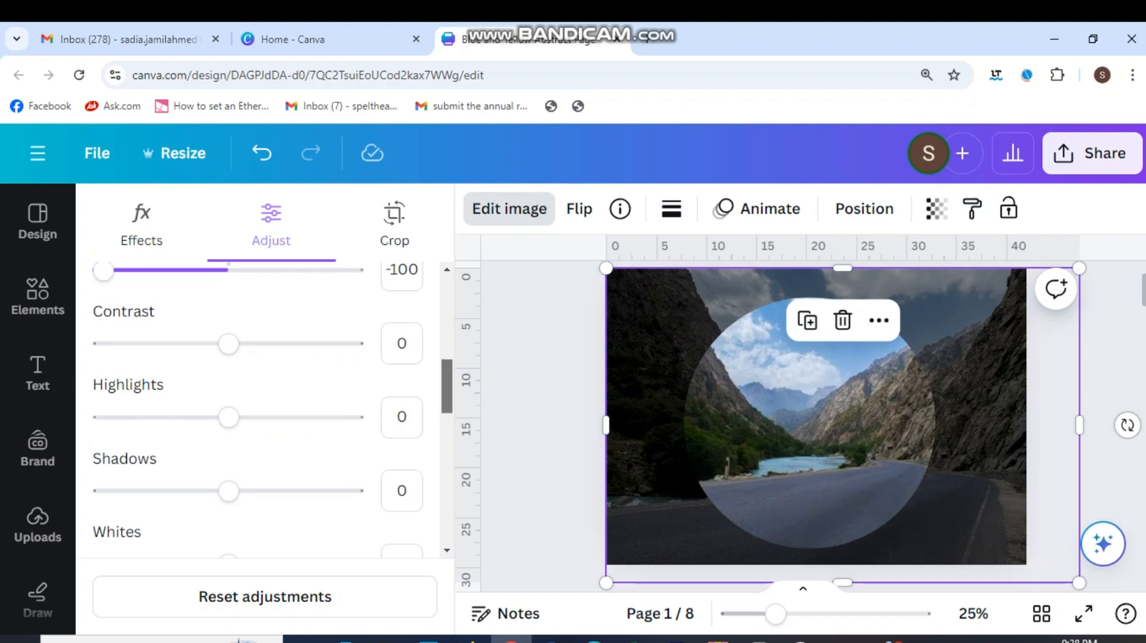
left_click_drag(228, 343, 273, 343)
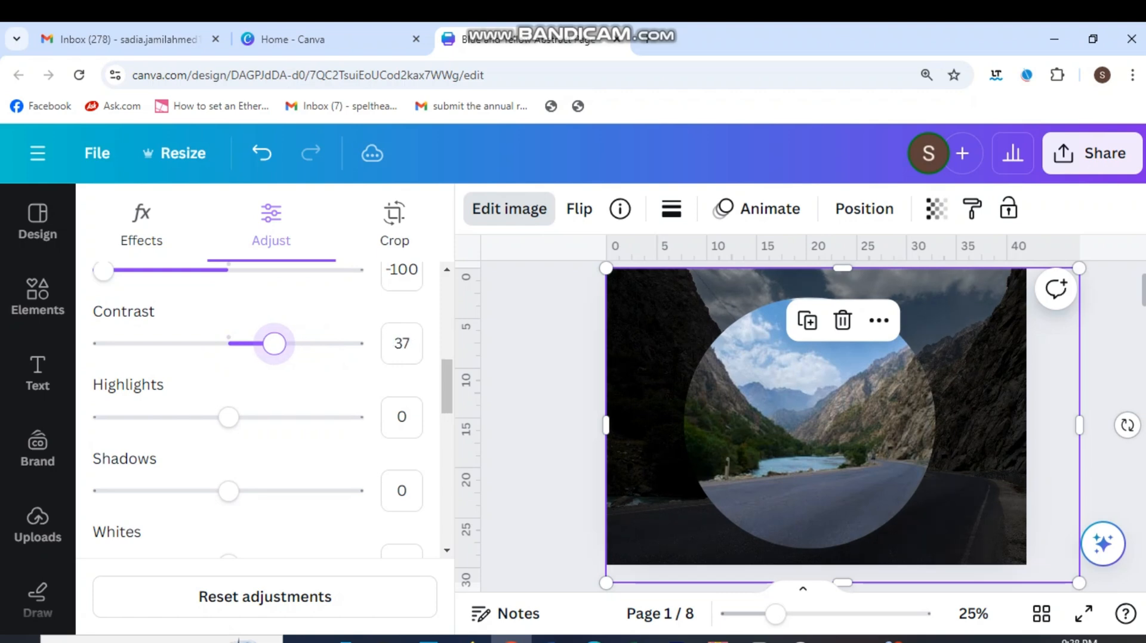
key("Escape")
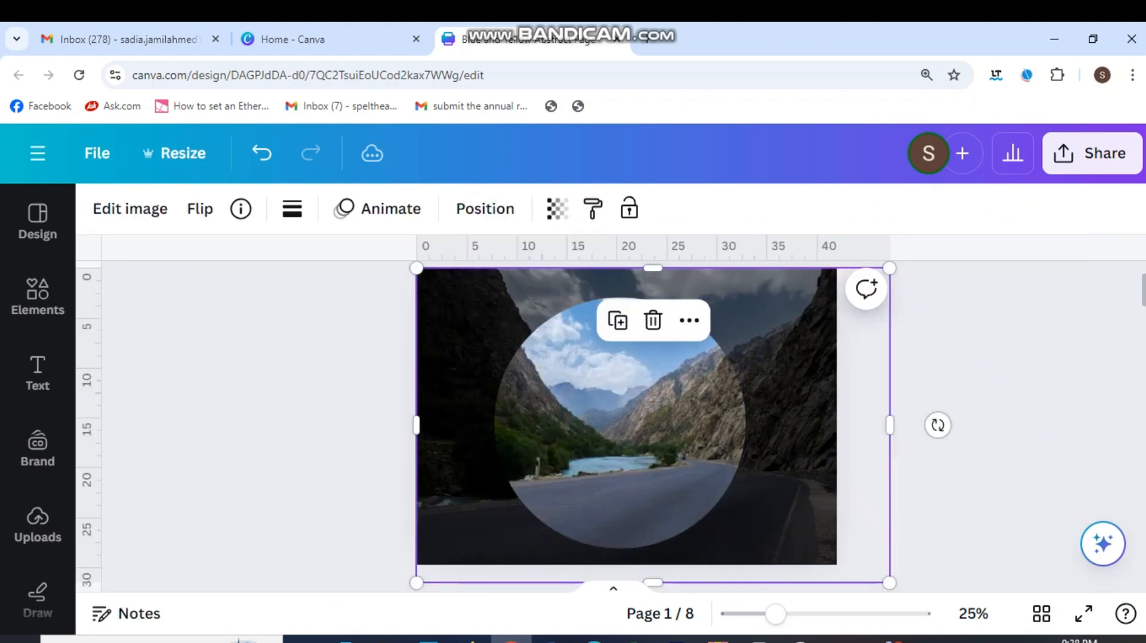
key("Escape")
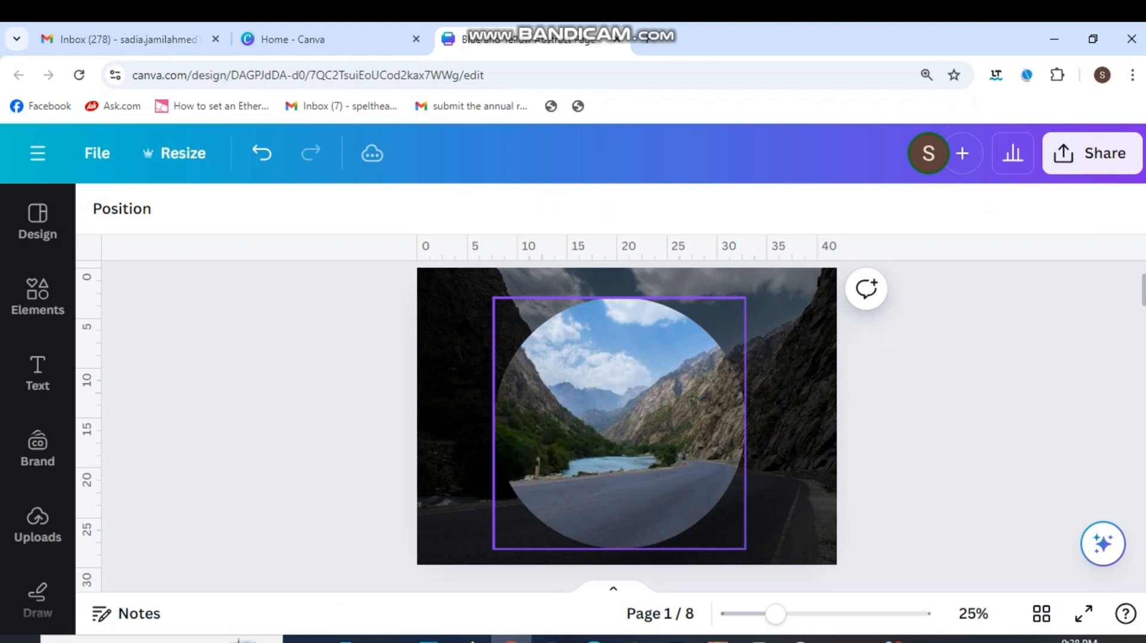
Search the elements for "neon circle frame" and show all matching graphics.
left_click(620, 423)
key("Escape")
left_click(619, 423)
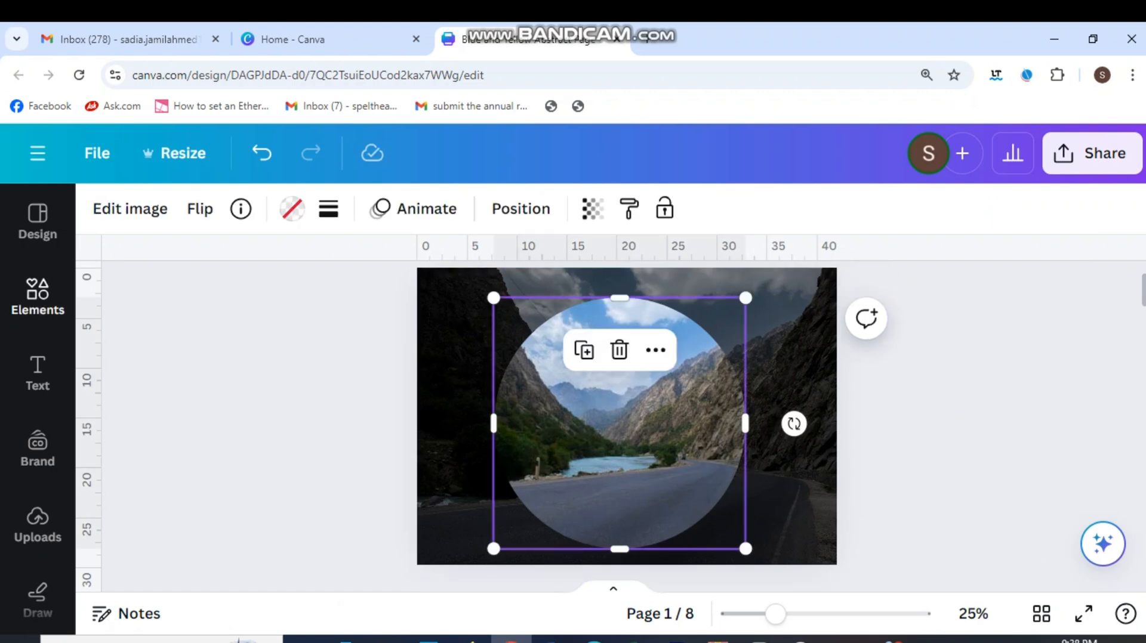
left_click(38, 296)
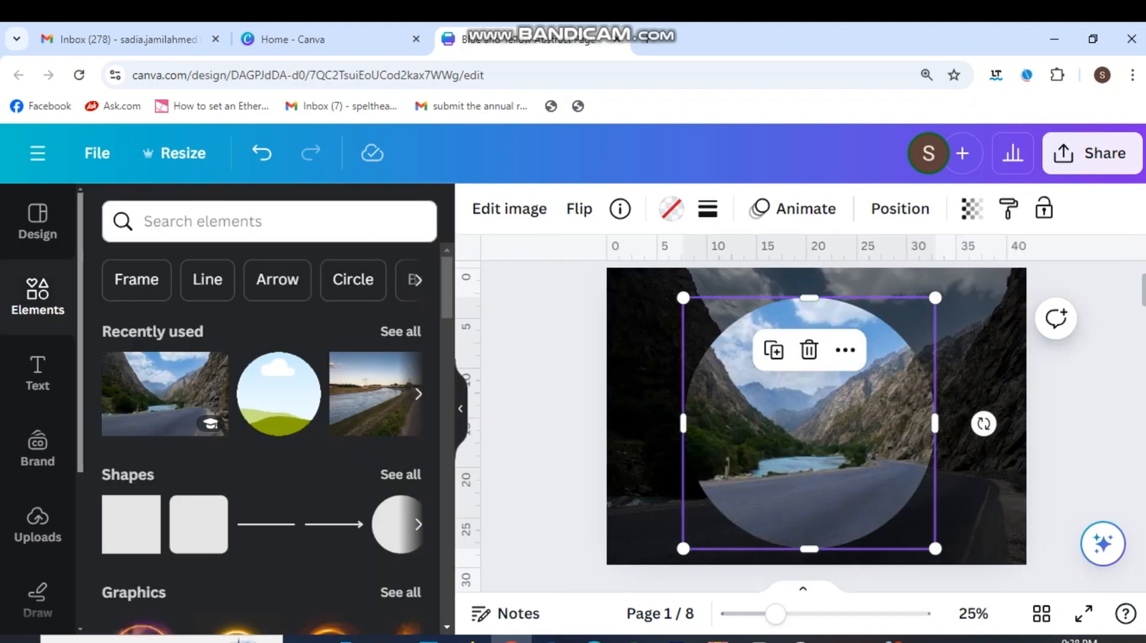
left_click(238, 221)
type("neon")
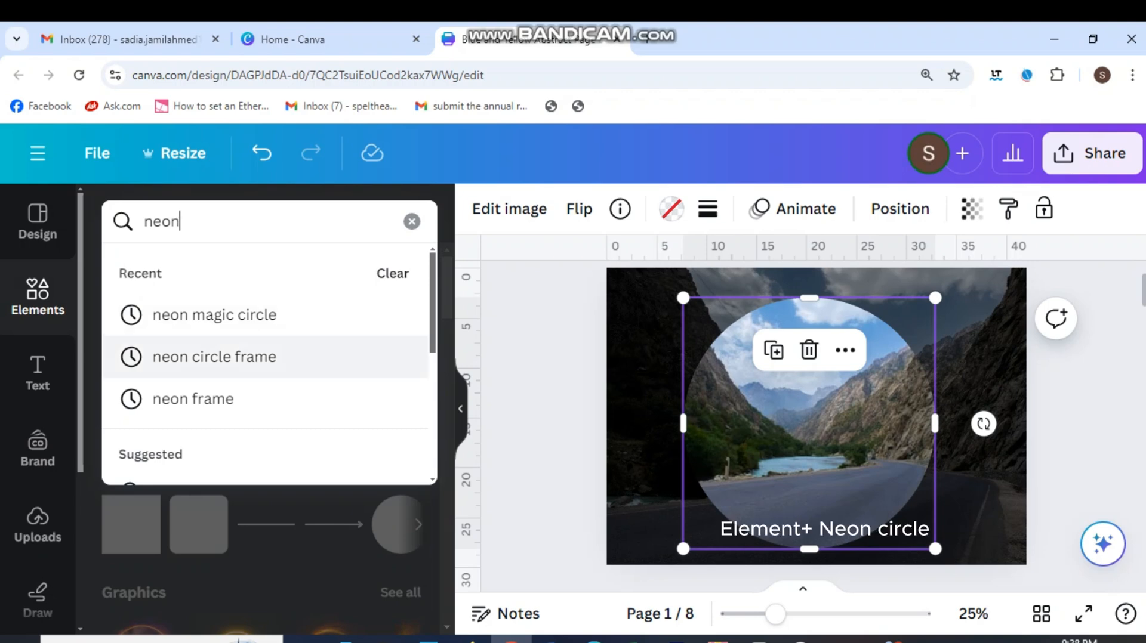
left_click(238, 357)
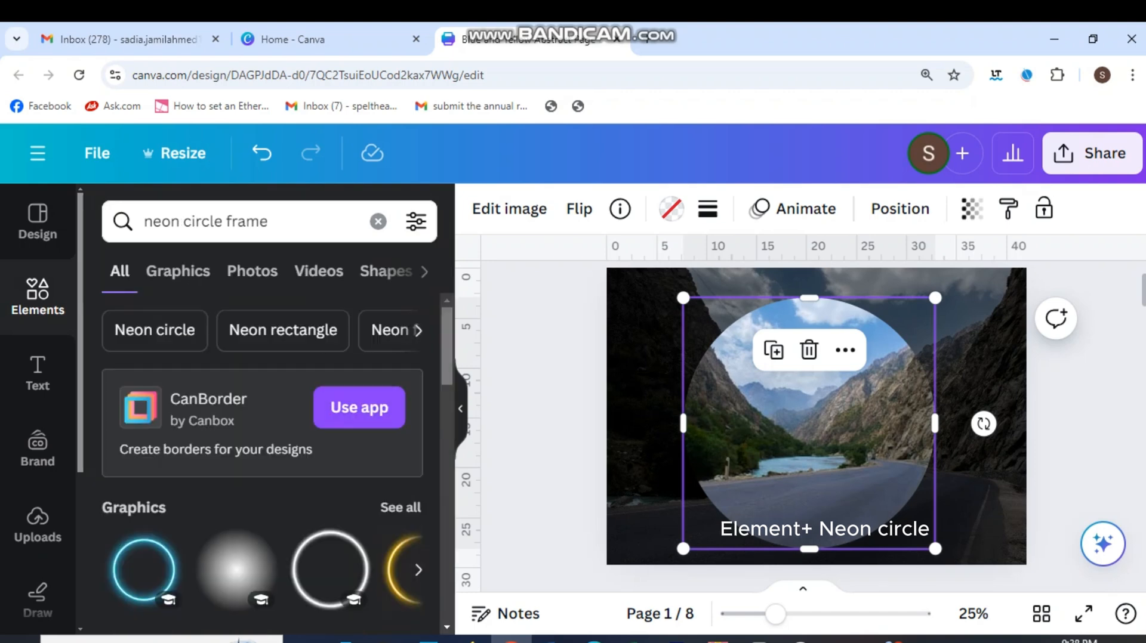
scroll(262, 465, "down", 3)
left_click(400, 377)
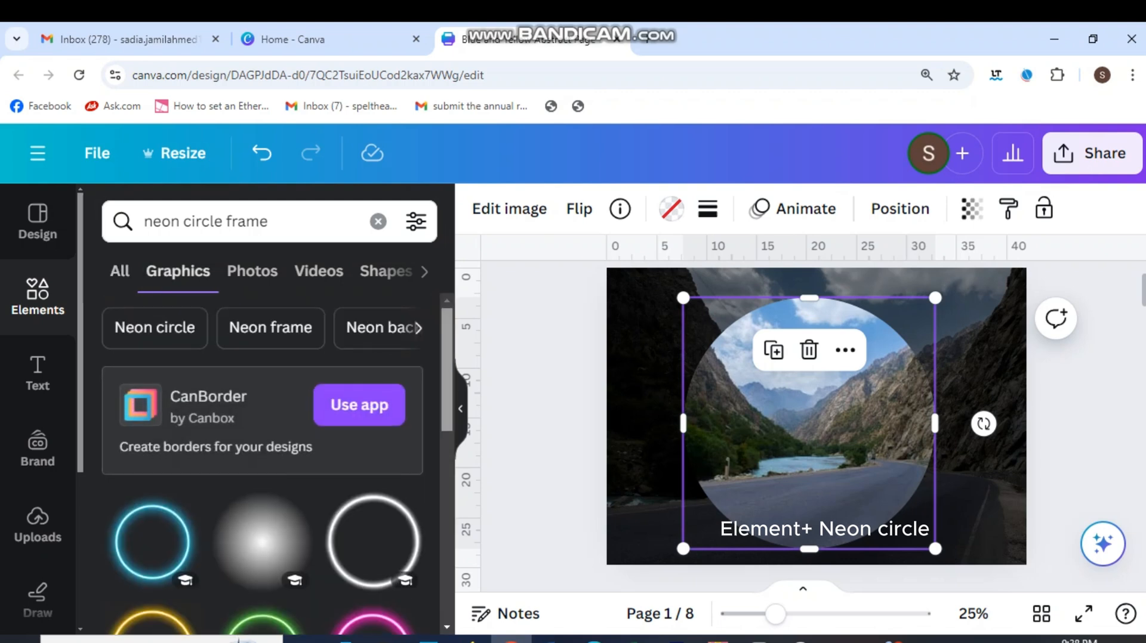
Insert the purple-and-blue neon ring graphic, enlarge it to about 30 ruler units across and centre it around the circular photo.
scroll(263, 466, "down", 5)
left_click(263, 364)
left_click_drag(831, 491, 962, 626)
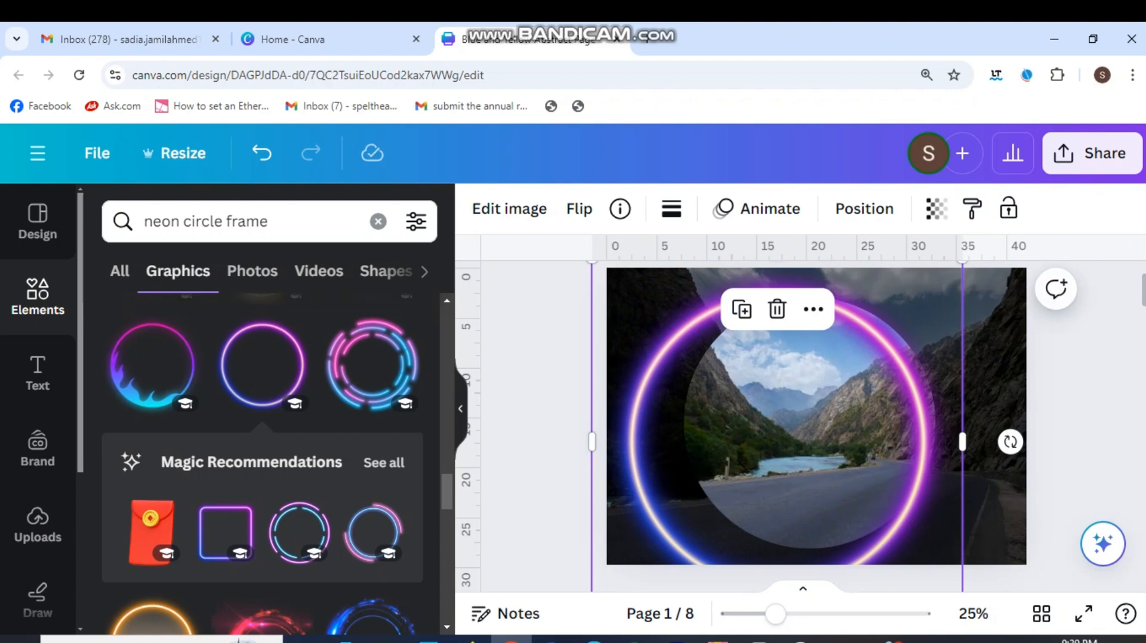
left_click_drag(777, 441, 809, 425)
left_click(542, 465)
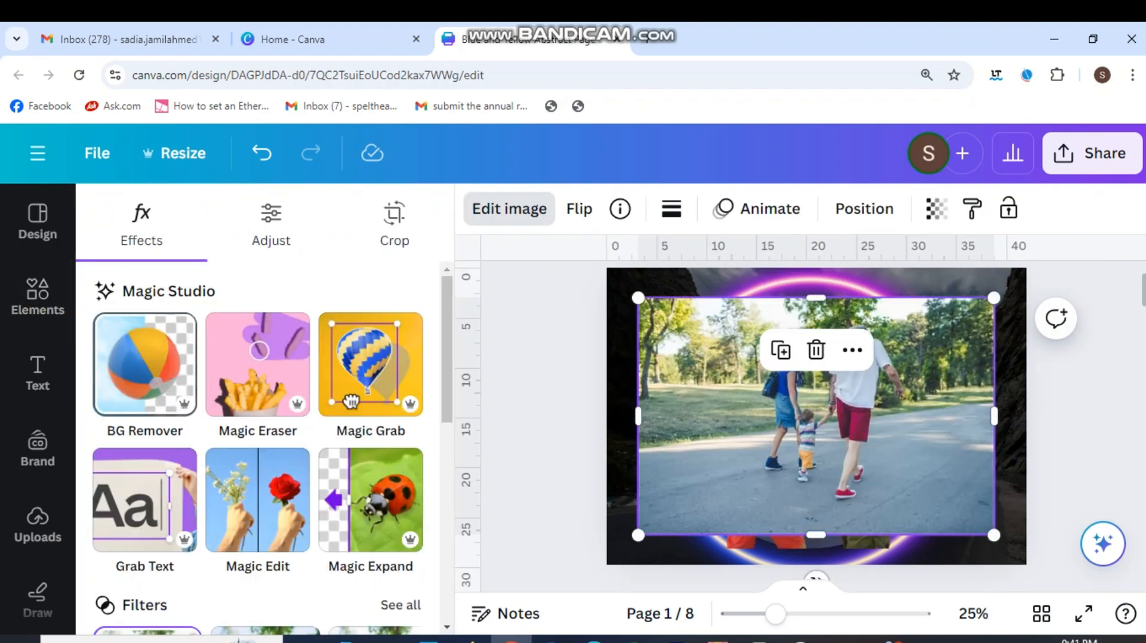
Remove the background from the photo of the family walking and delete the cut-out of the boys with backpacks.
left_click(144, 364)
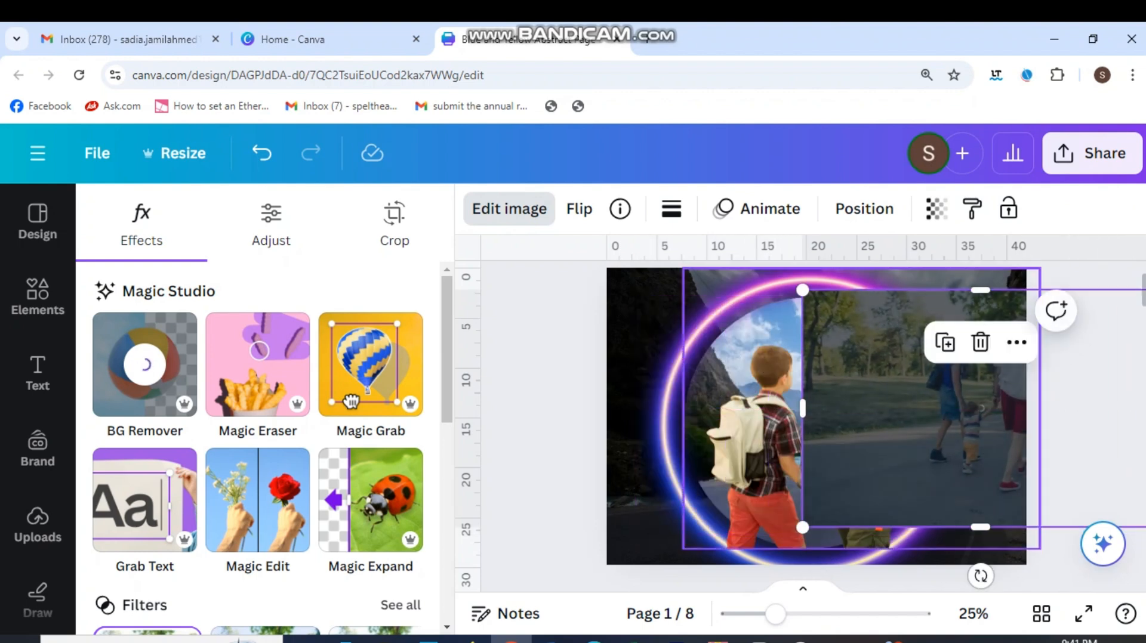
left_click(754, 439)
key("Delete")
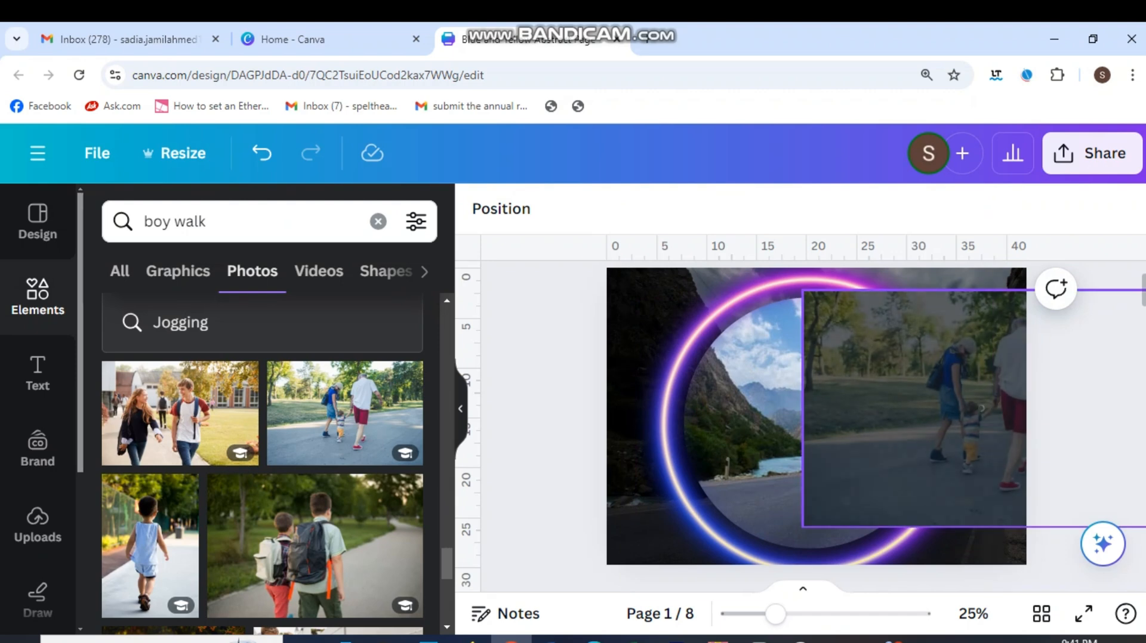
Move the family cut-out onto the road inside the neon ring and scale it to about 31 ruler units wide.
left_click_drag(981, 409, 816, 446)
left_click_drag(994, 328, 911, 386)
left_click_drag(777, 475, 791, 469)
left_click_drag(924, 380, 969, 350)
left_click_drag(815, 454, 792, 472)
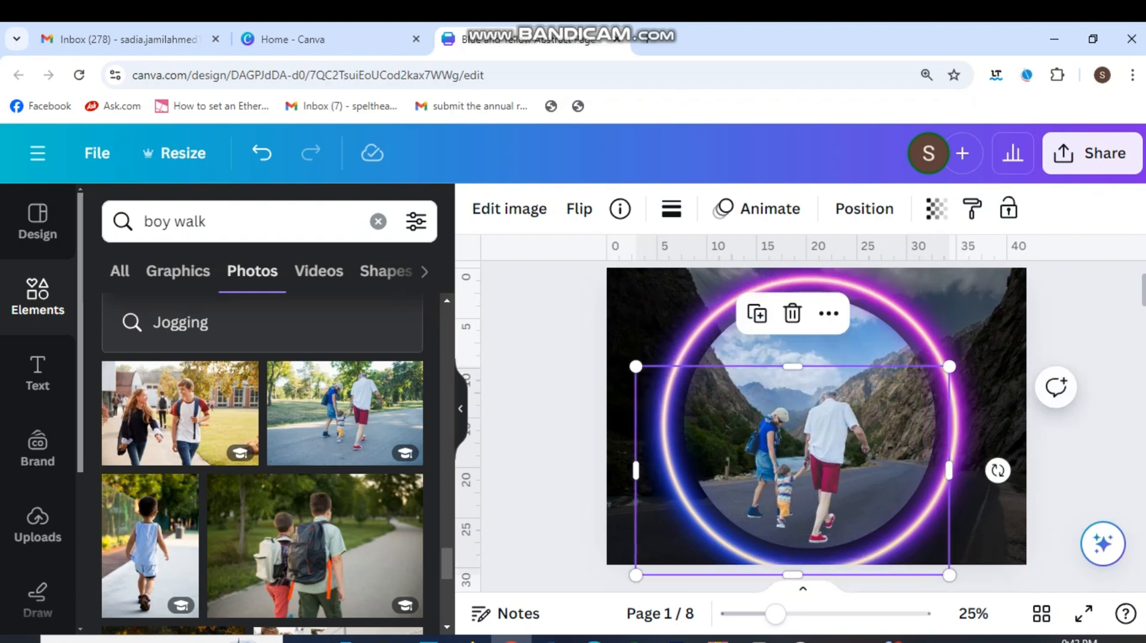
key("Escape")
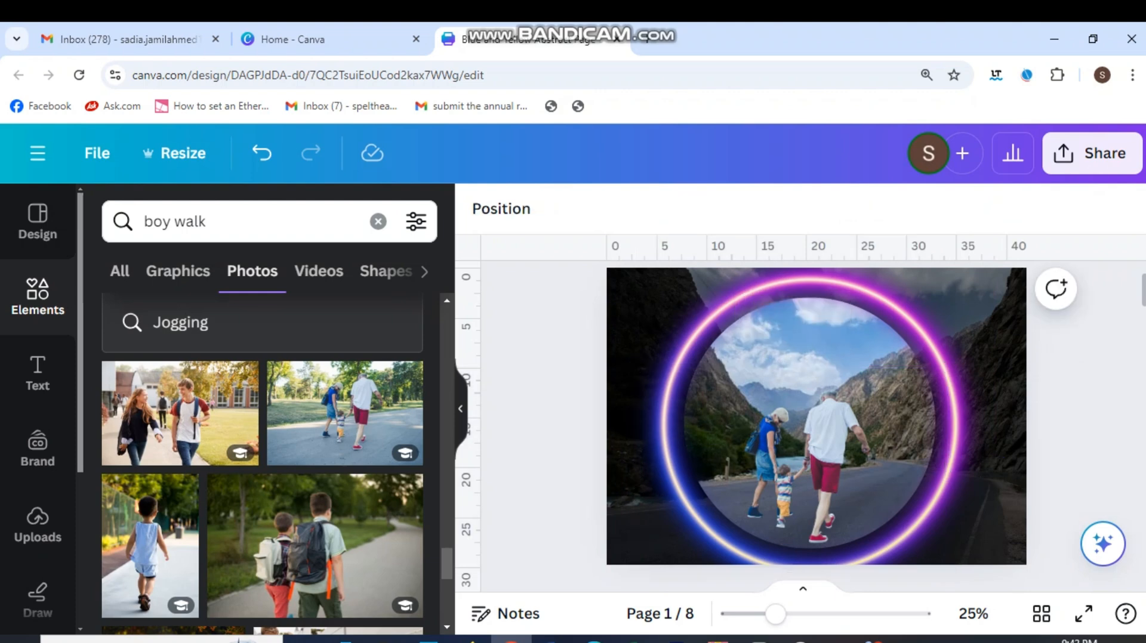
Extend the family cut-out's upper edge to make it about 27 ruler units tall, and shift it slightly down within the circle.
left_click(819, 459)
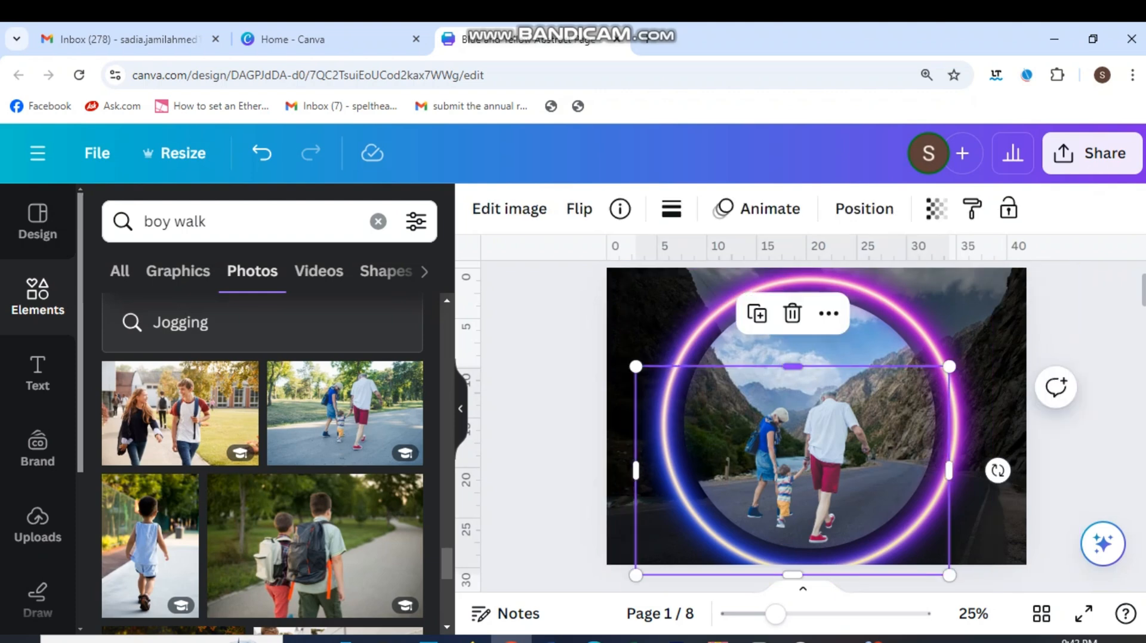
left_click_drag(792, 365, 793, 308)
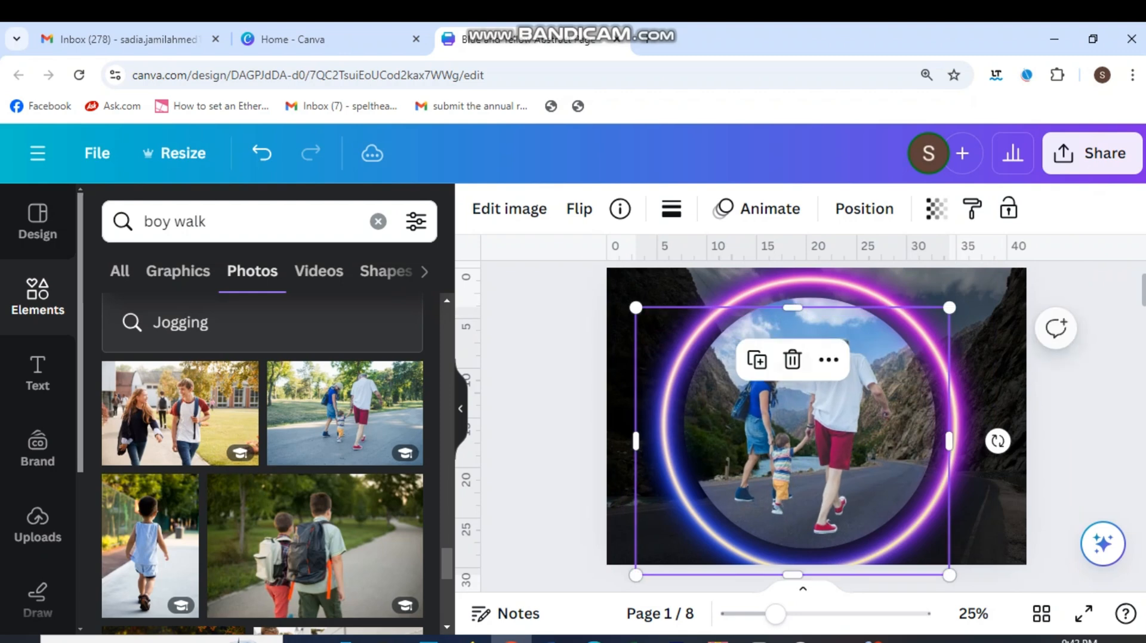
mouse_move(792, 442)
left_mouse_down()
mouse_move(792, 462)
mouse_move(793, 449)
left_mouse_up()
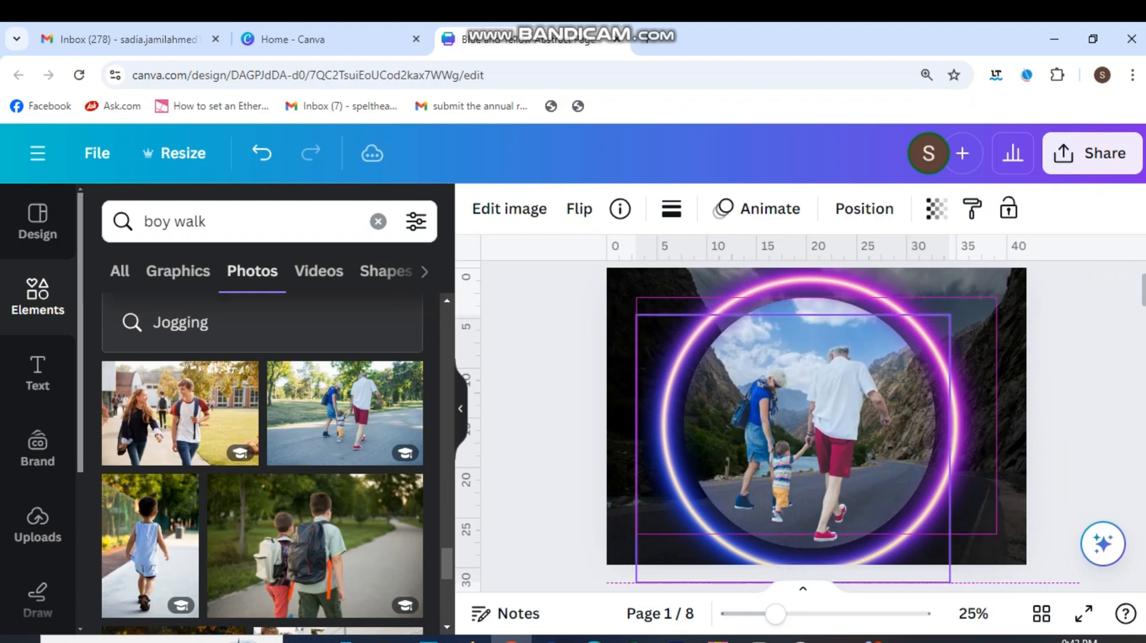
Deselect the cut-out and view the finished page in full screen.
key("Escape")
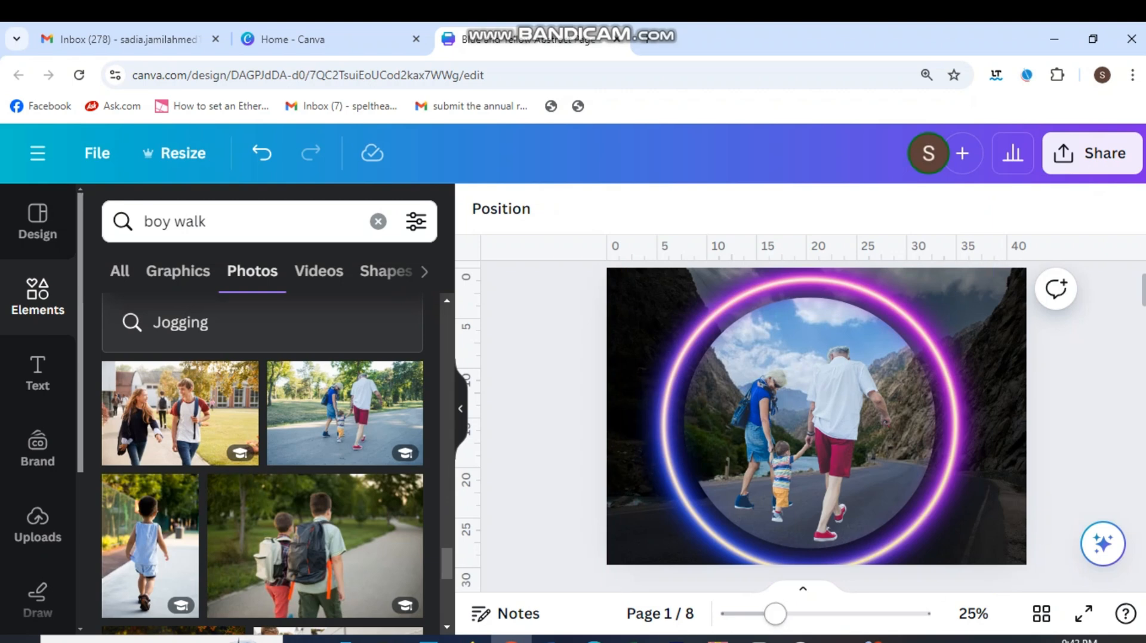
left_click(460, 408)
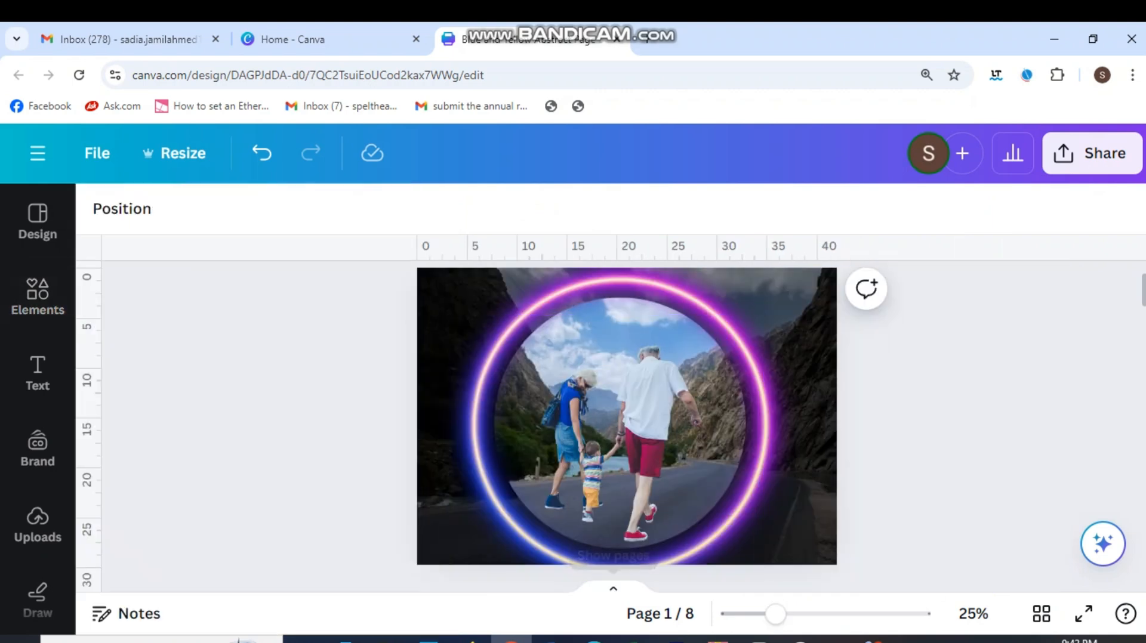
left_click(1083, 613)
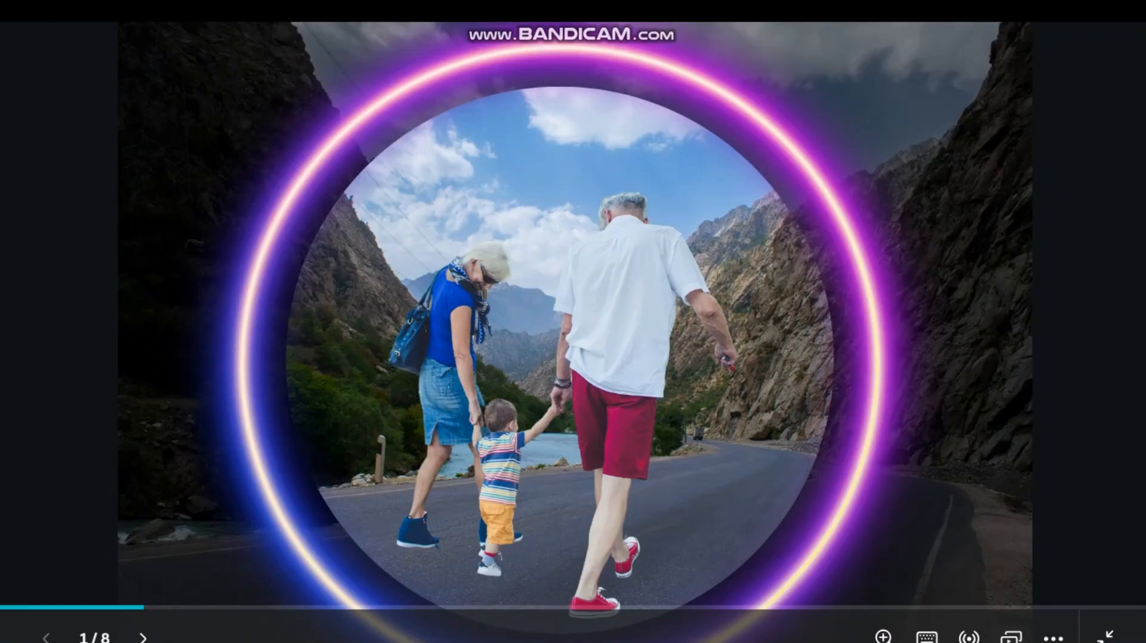